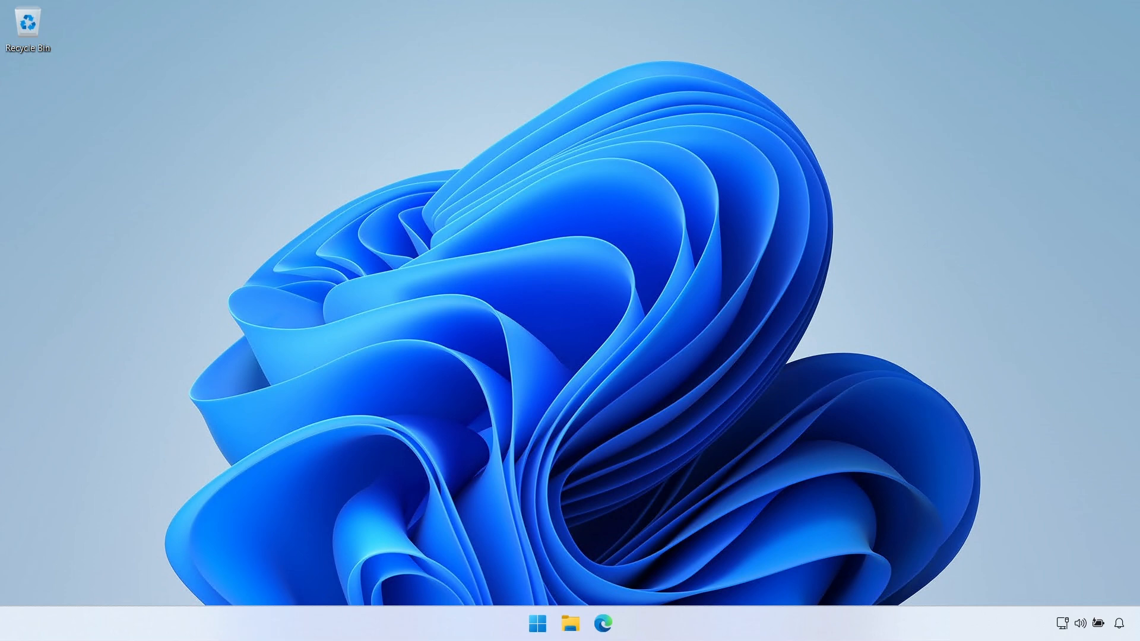
Step: Search the web for xamp in Microsoft Edge and download the 64-bit Windows installer of XAMPP 8.1.25
click(545, 625)
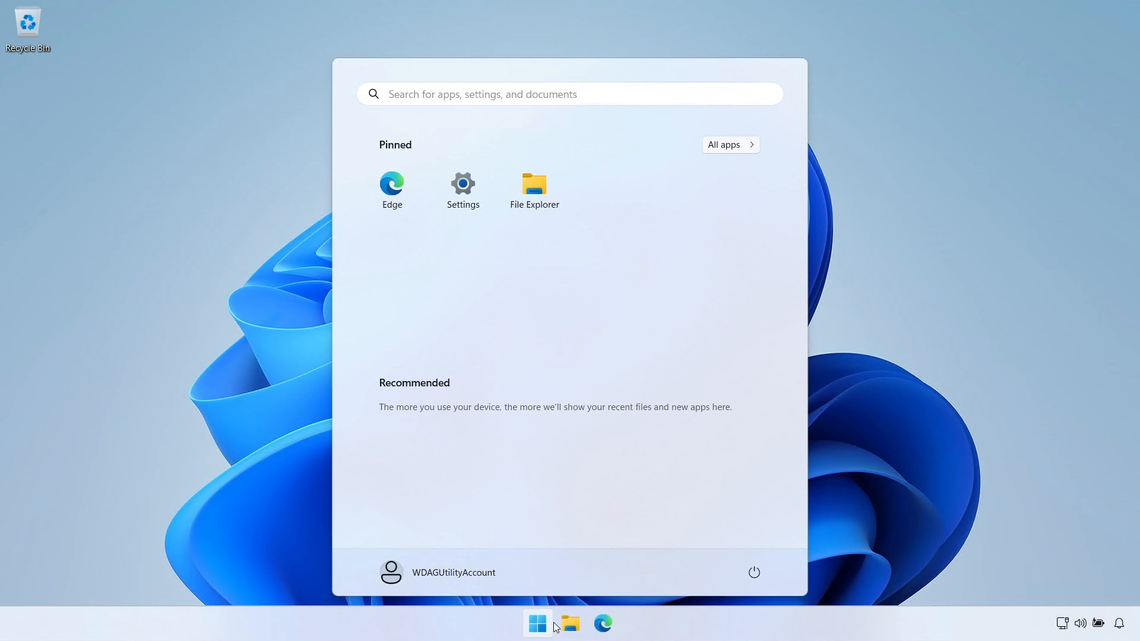
click(603, 624)
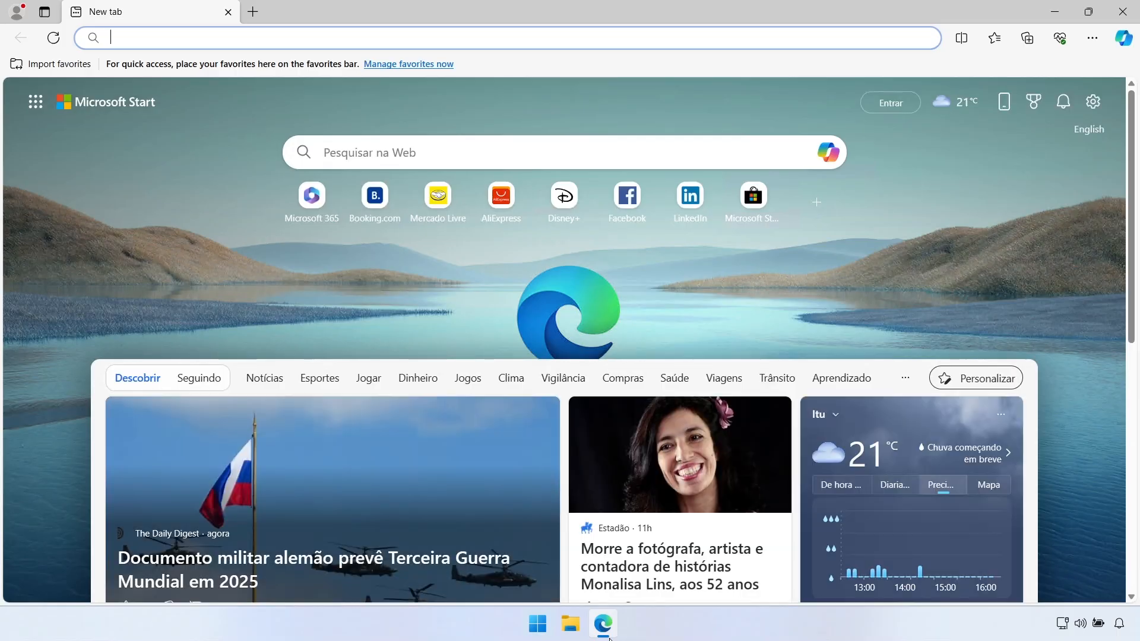
text(xamp)
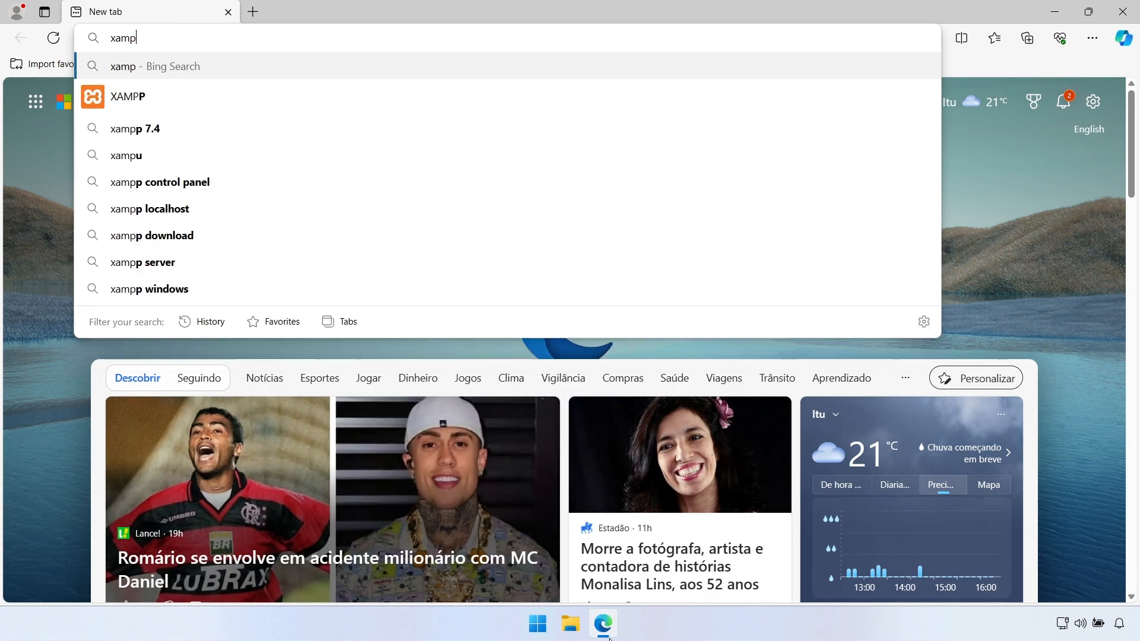
key(Return)
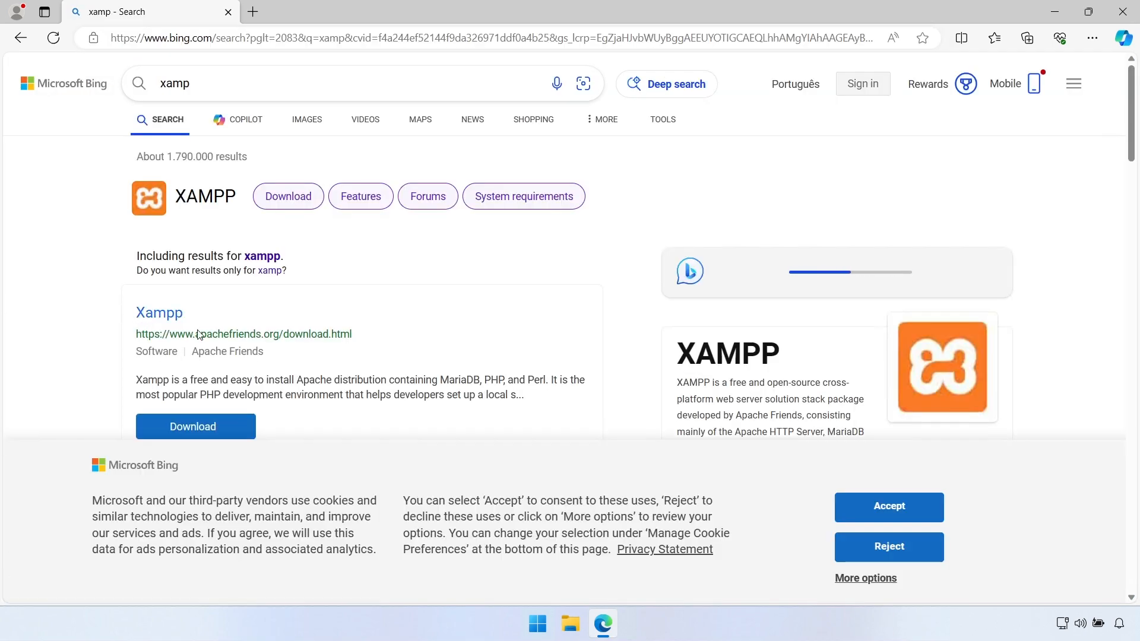
click(159, 313)
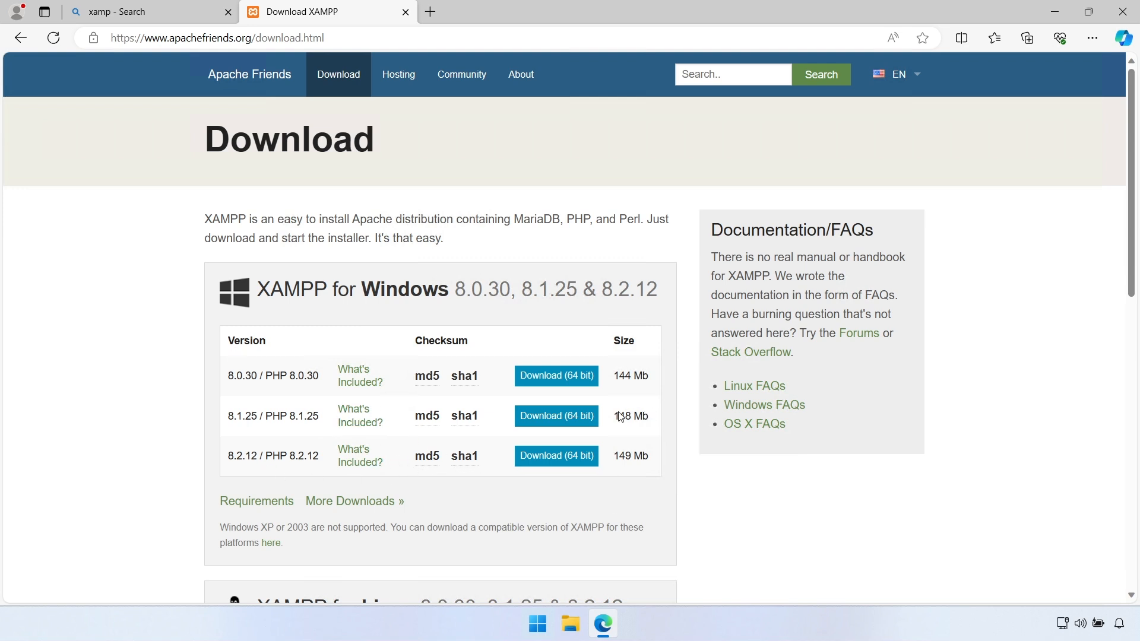
click(580, 420)
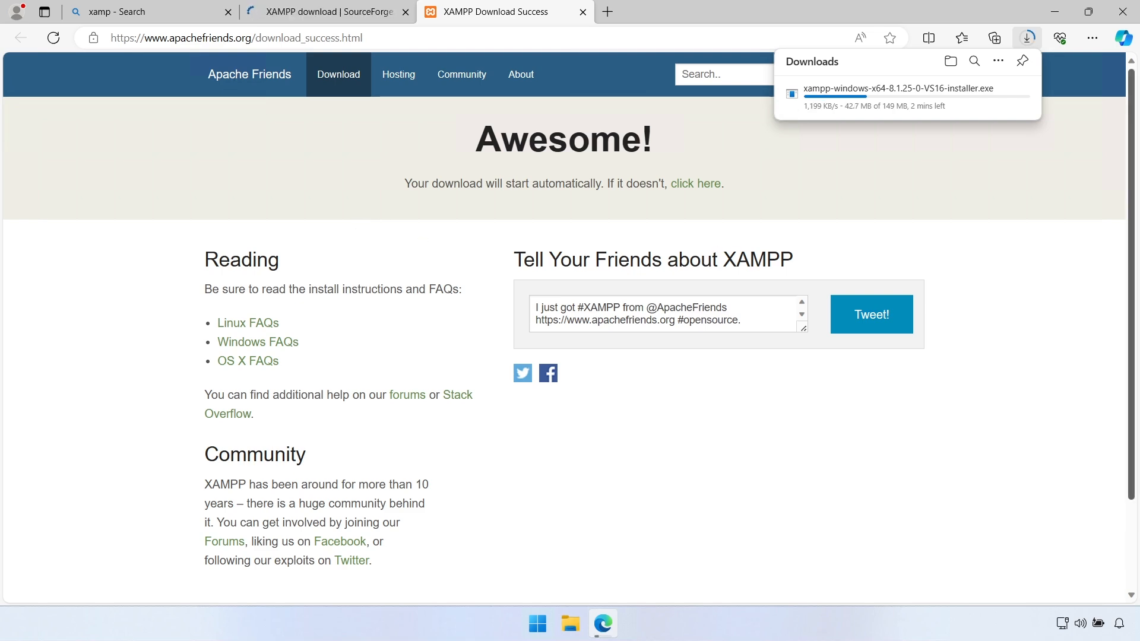
Step: Search for vscode in a new browser tab and download the Visual Studio Code installer for Windows
click(607, 12)
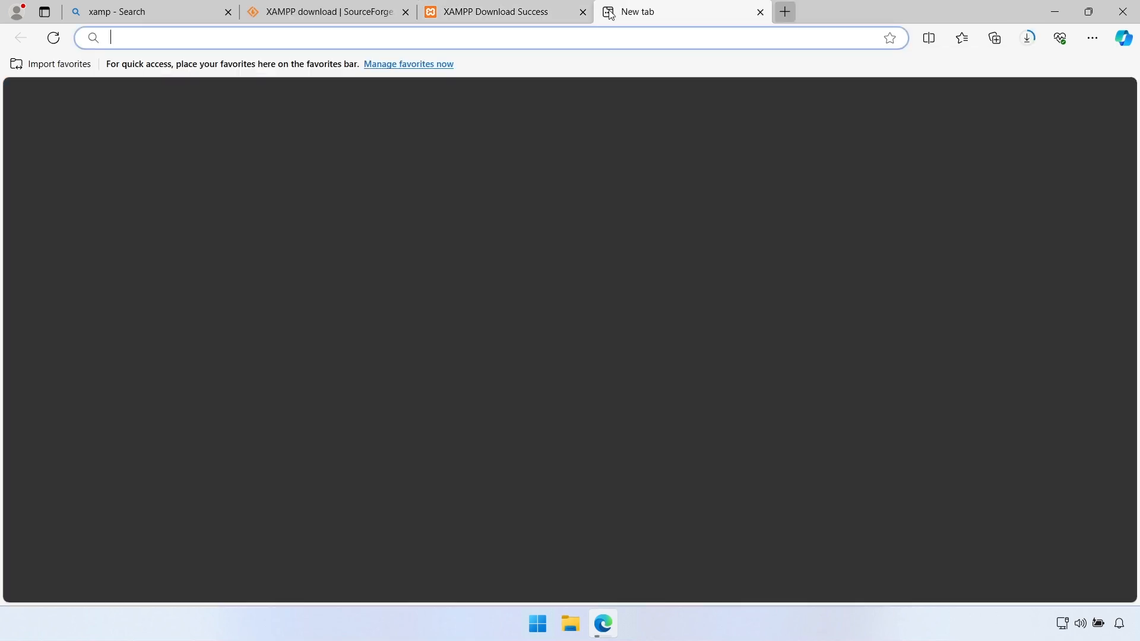
text(bs)
key(BackSpace)
key(BackSpace)
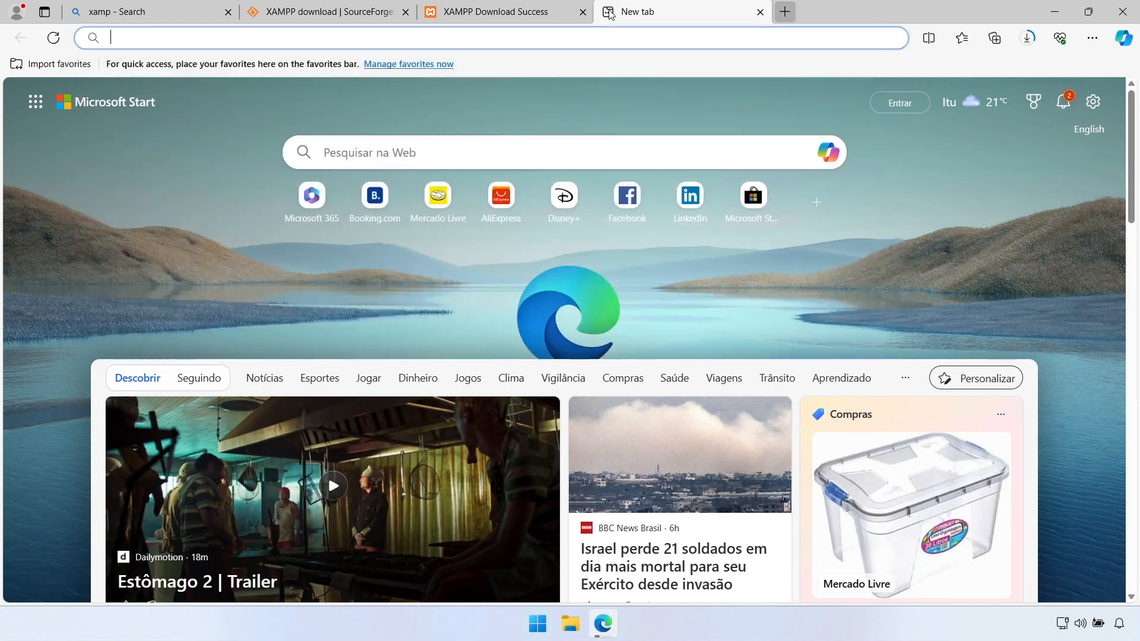
text(vscode)
key(Return)
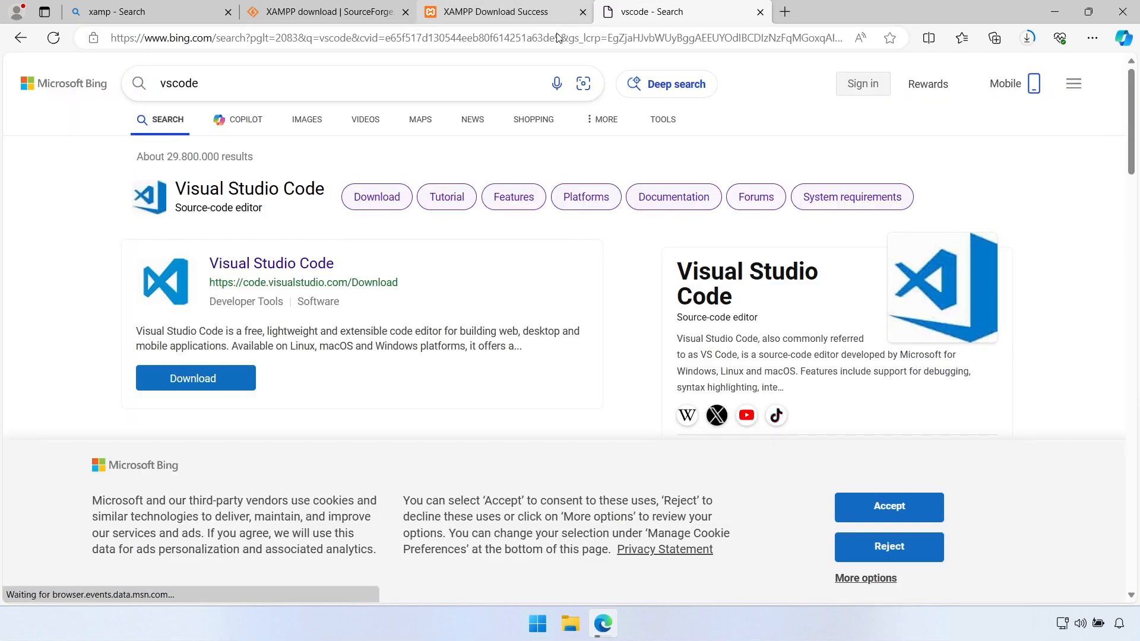
click(244, 393)
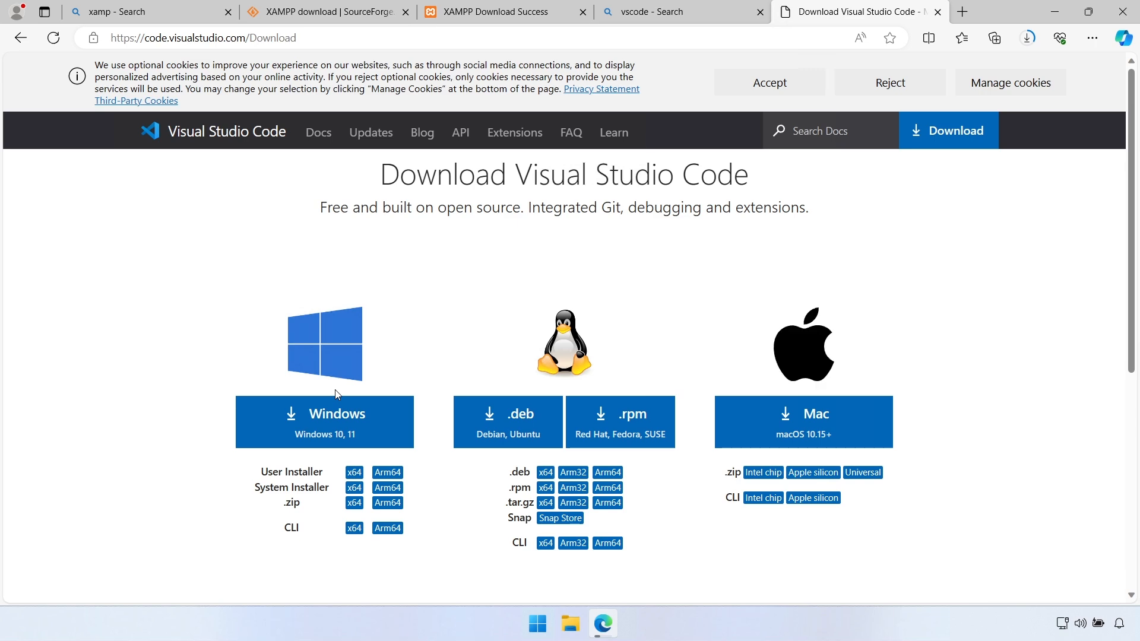
click(343, 412)
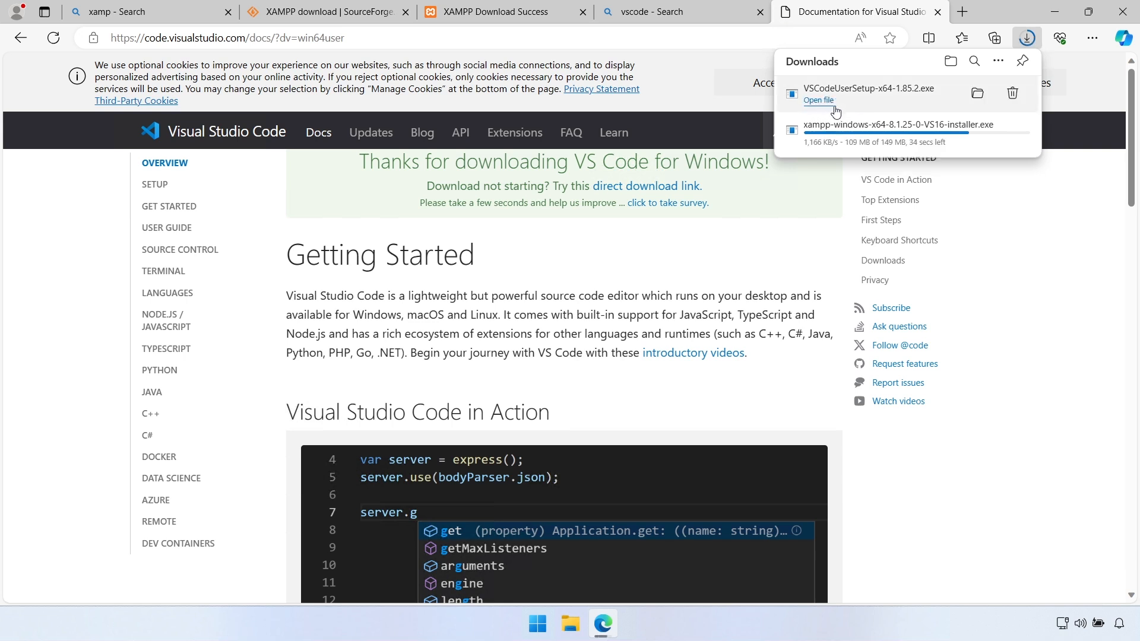
Step: Install Visual Studio Code from the downloaded setup file, accepting the license agreement, keeping the default tasks and launching it on completion
click(978, 94)
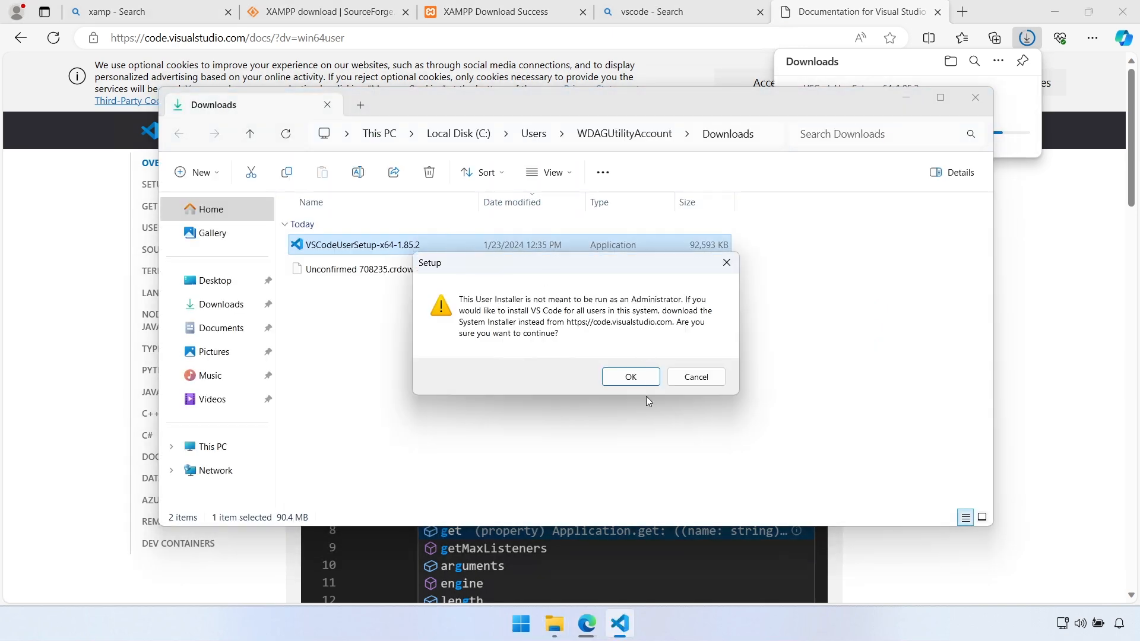
click(631, 376)
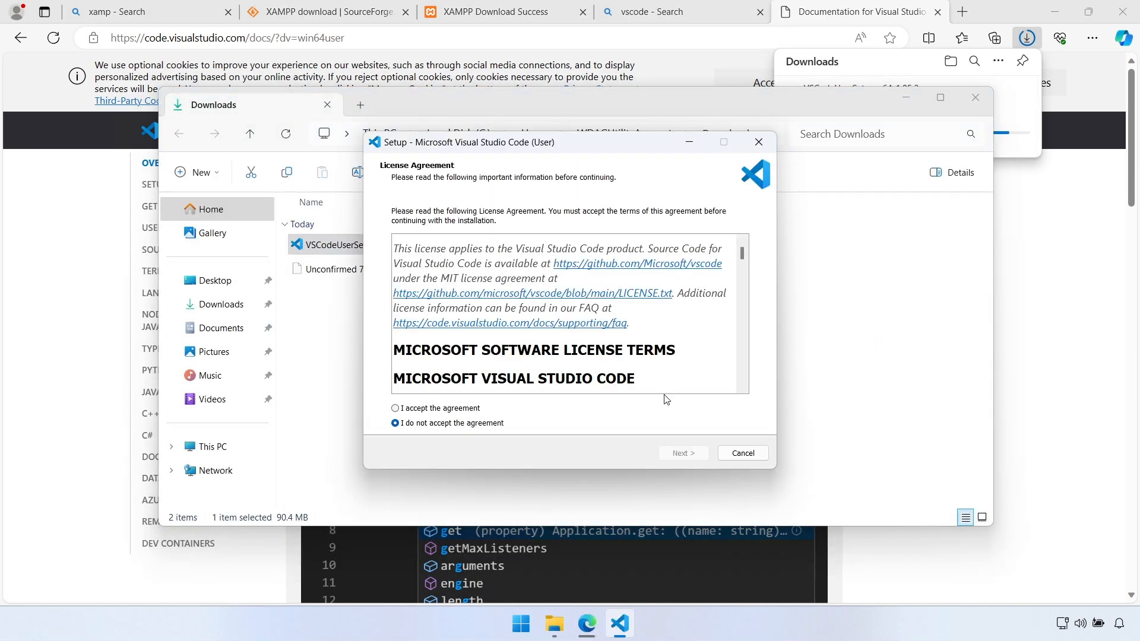
click(457, 409)
click(682, 454)
click(684, 454)
click(685, 455)
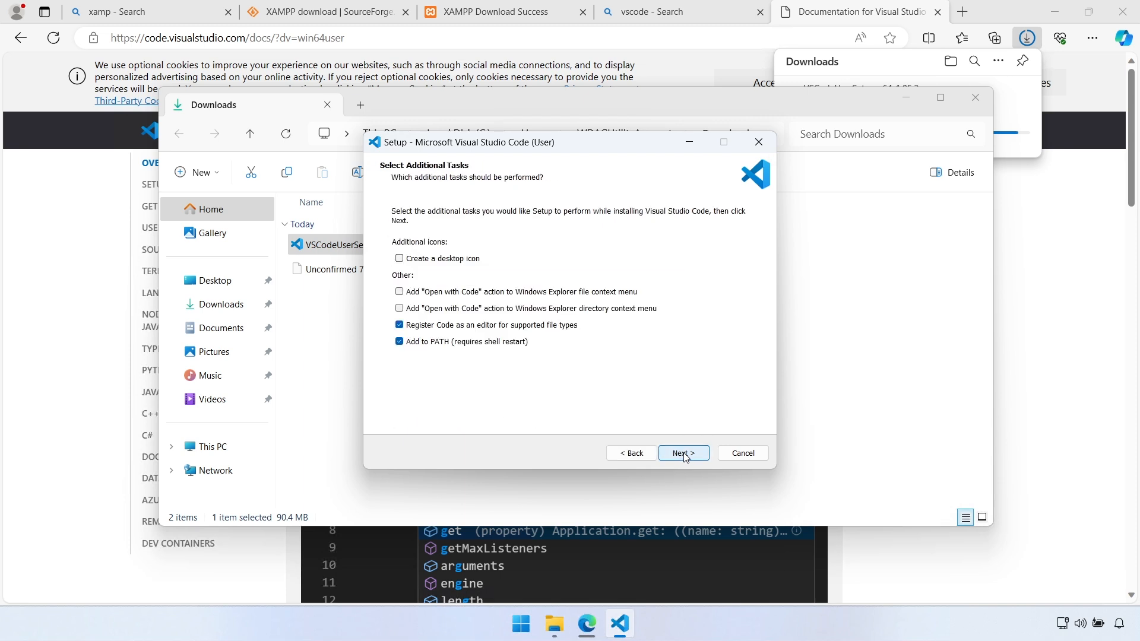
click(685, 454)
click(683, 455)
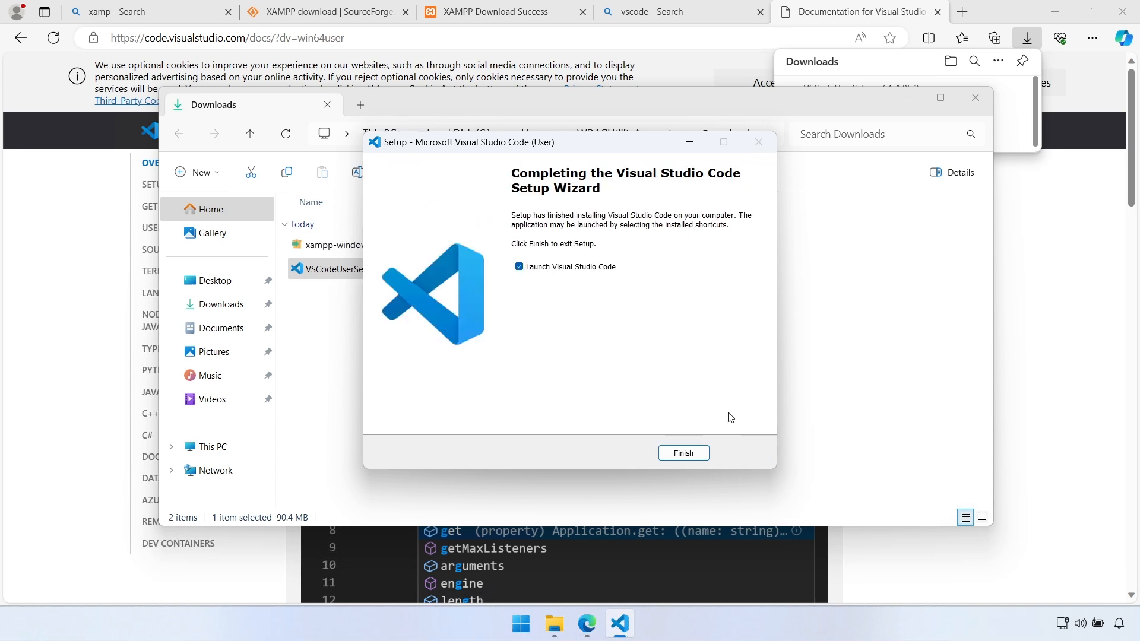
click(680, 453)
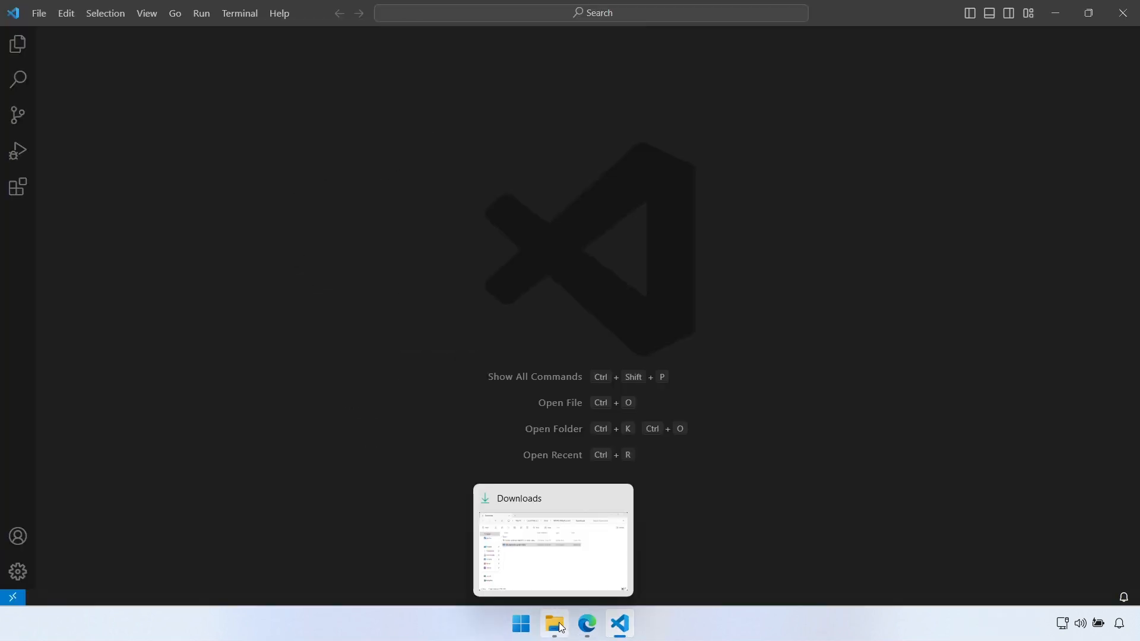
Step: Install XAMPP from the Downloads folder with all components into C:\xampp and start its Control Panel on completion
click(558, 624)
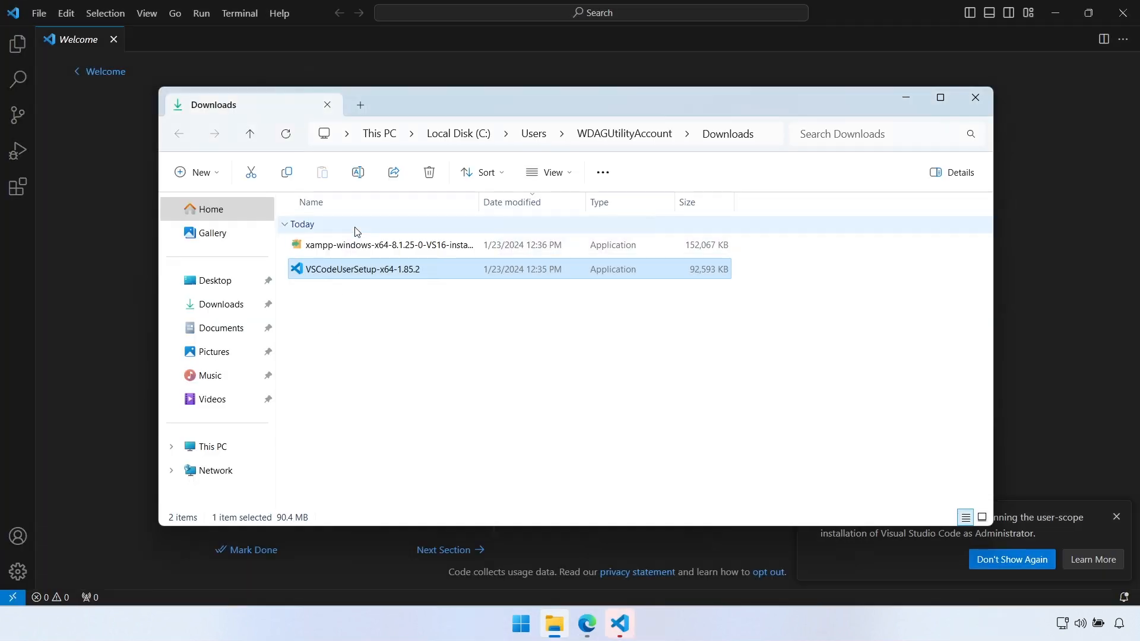
double_click(409, 245)
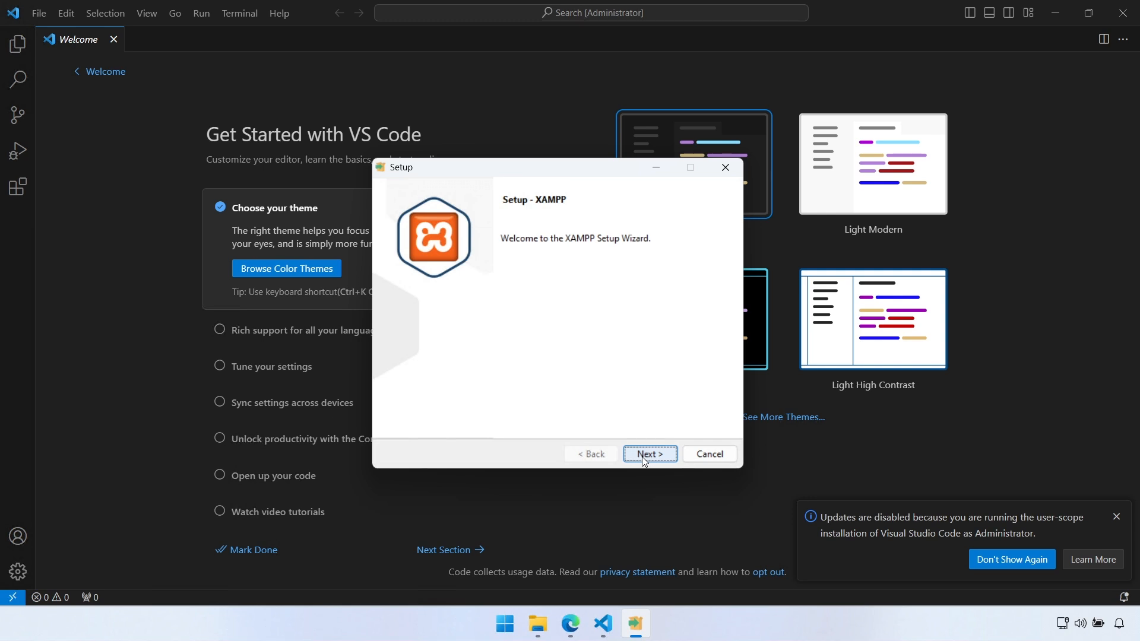
click(644, 457)
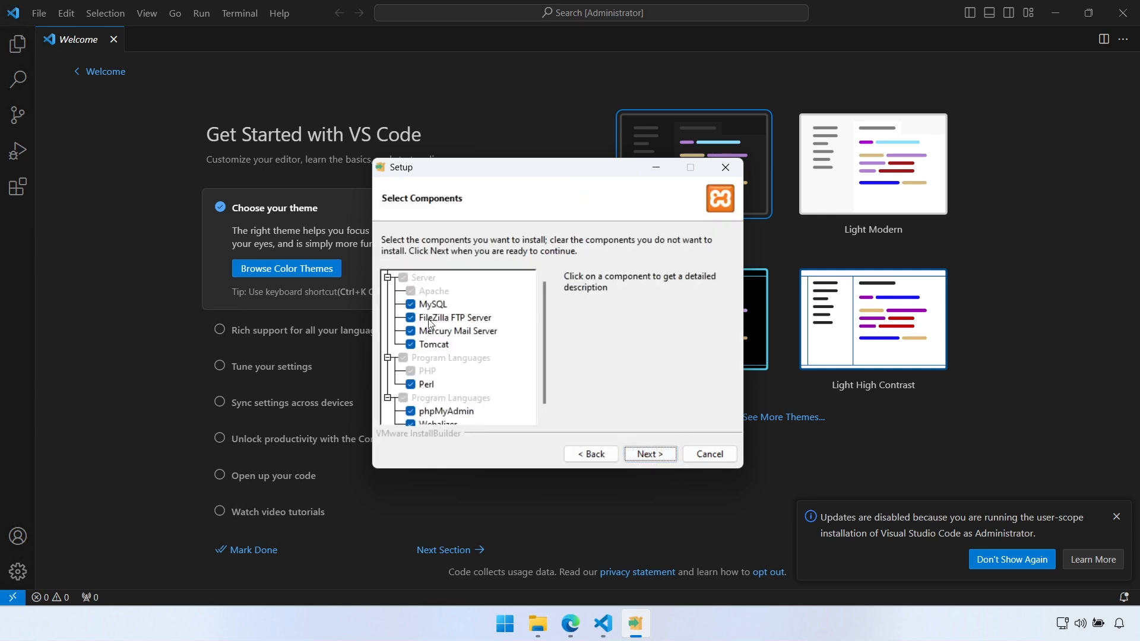
drag(545, 360, 550, 390)
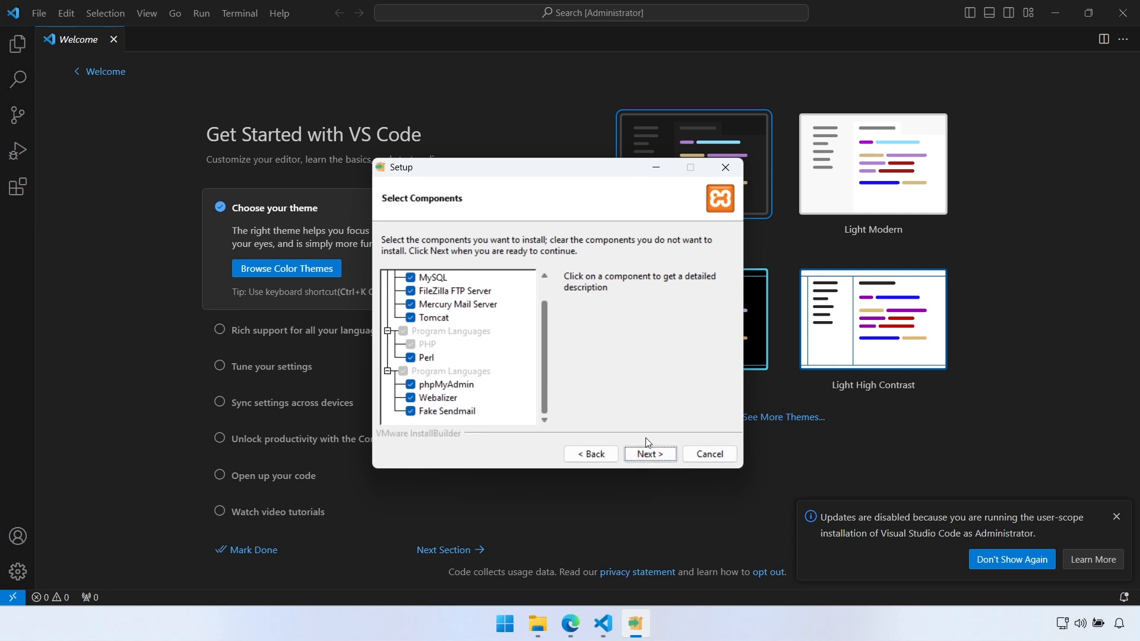
click(666, 456)
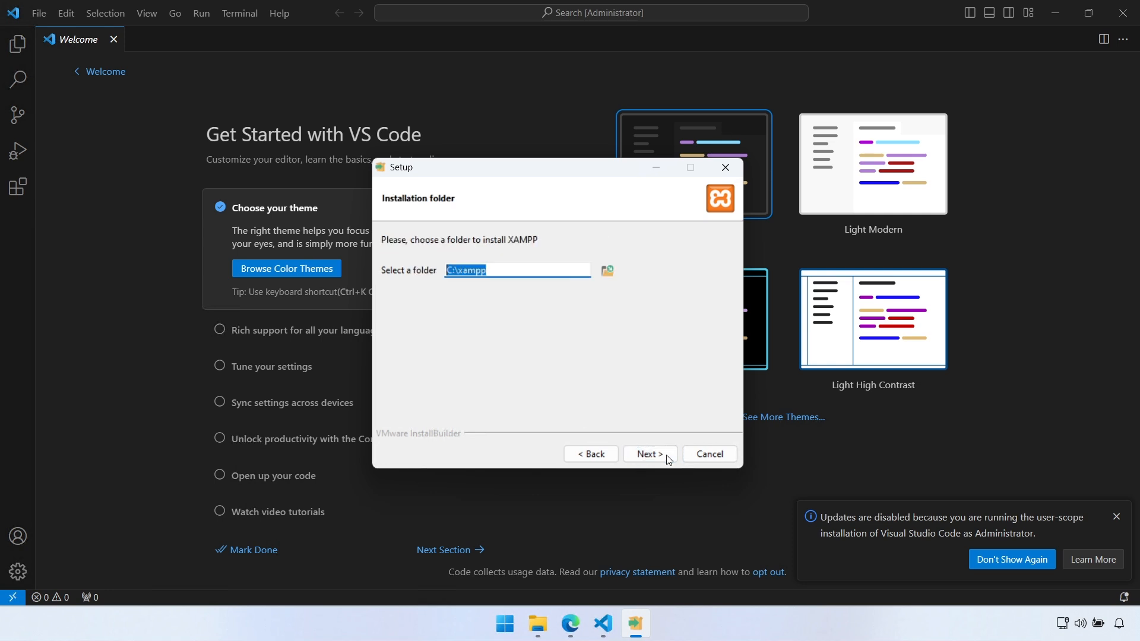
click(667, 455)
click(667, 456)
click(666, 455)
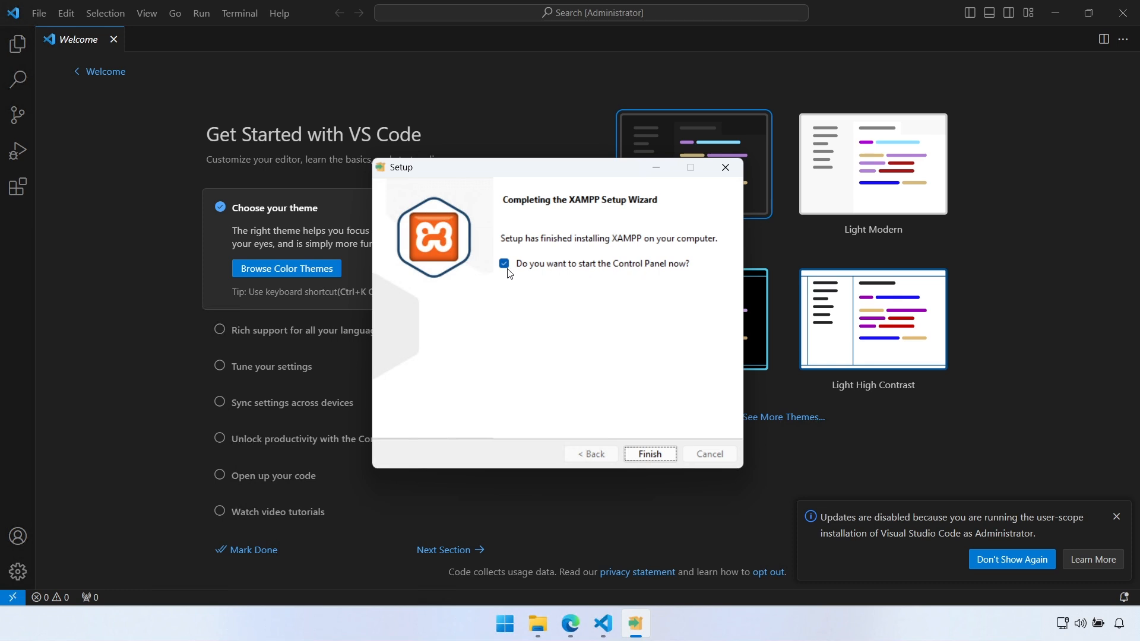
click(660, 454)
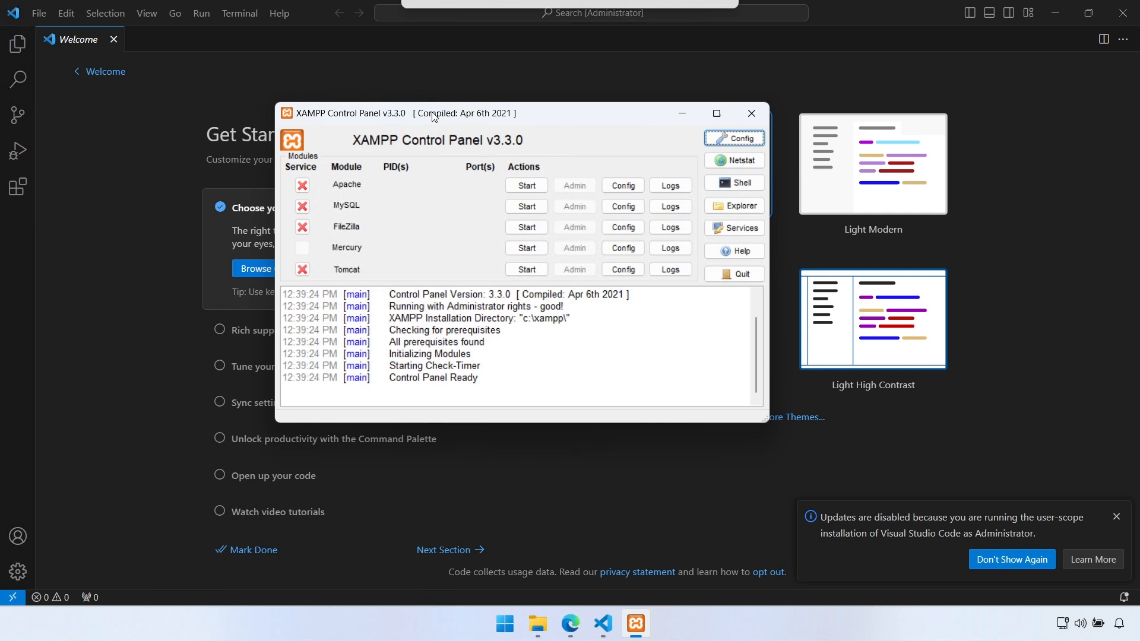
drag(432, 113, 453, 148)
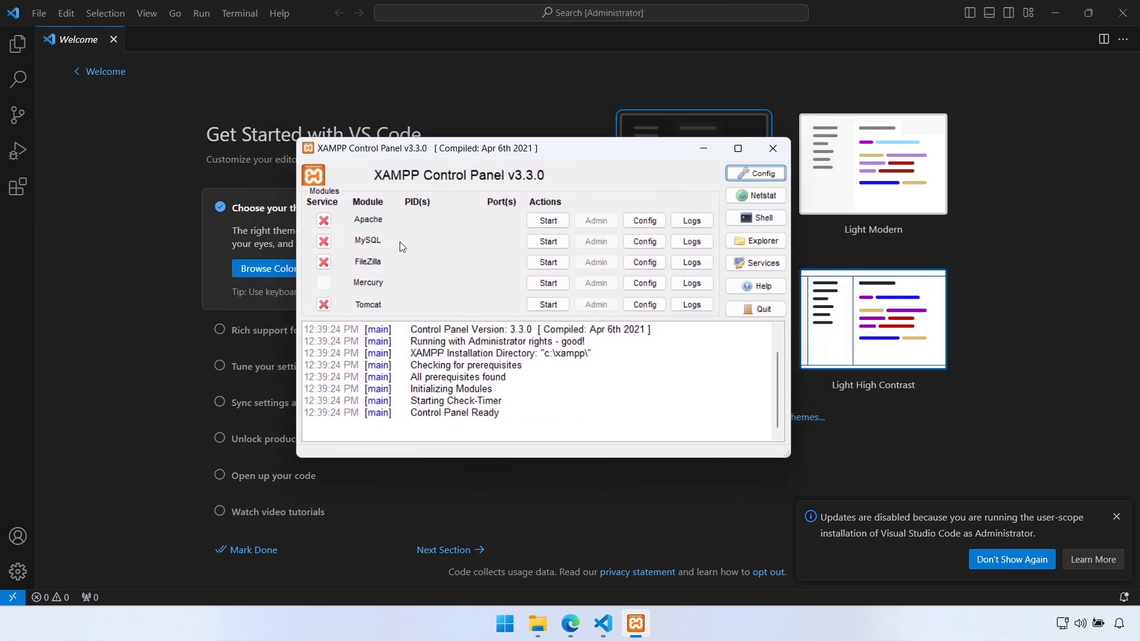
Step: Switch to Microsoft Edge and try to open localhost to check whether the web server responds
click(570, 623)
click(274, 35)
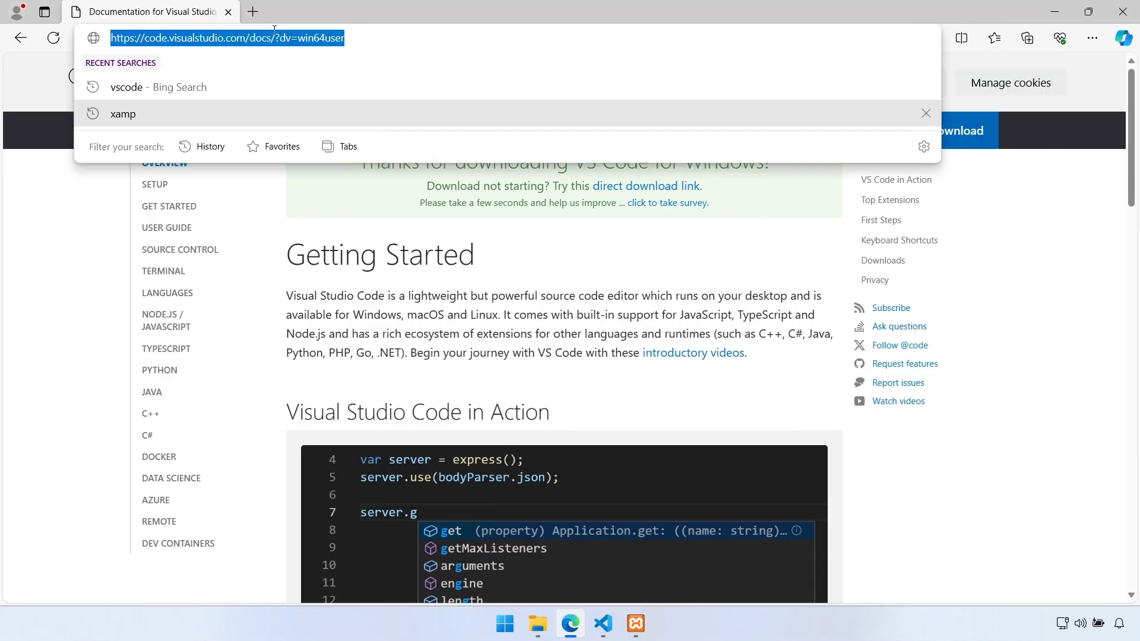
text(localhost)
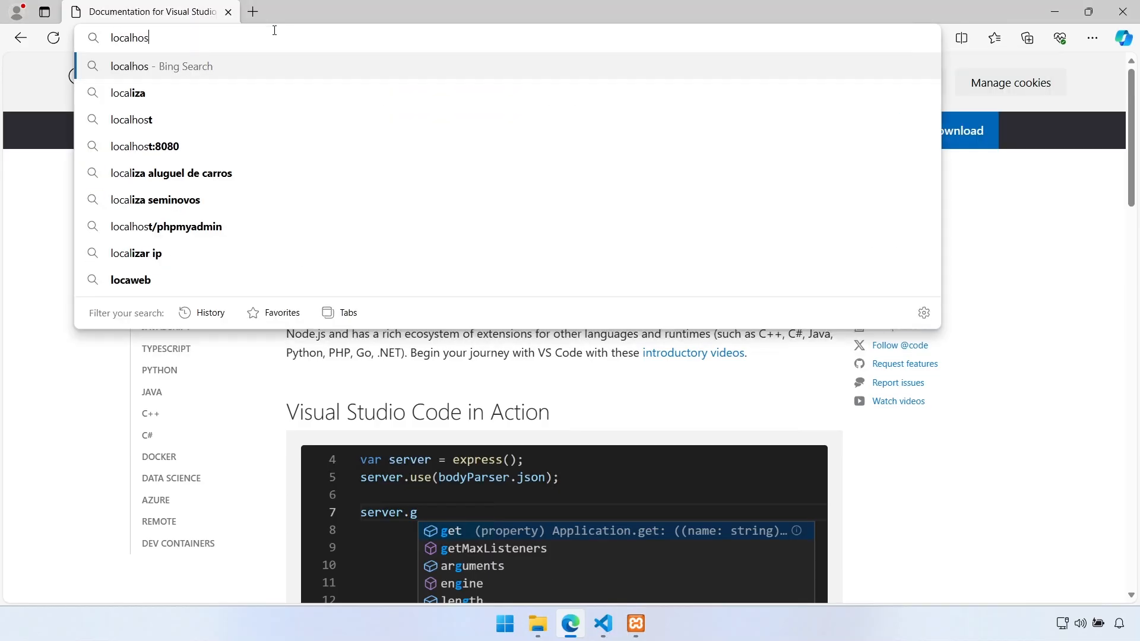
key(Return)
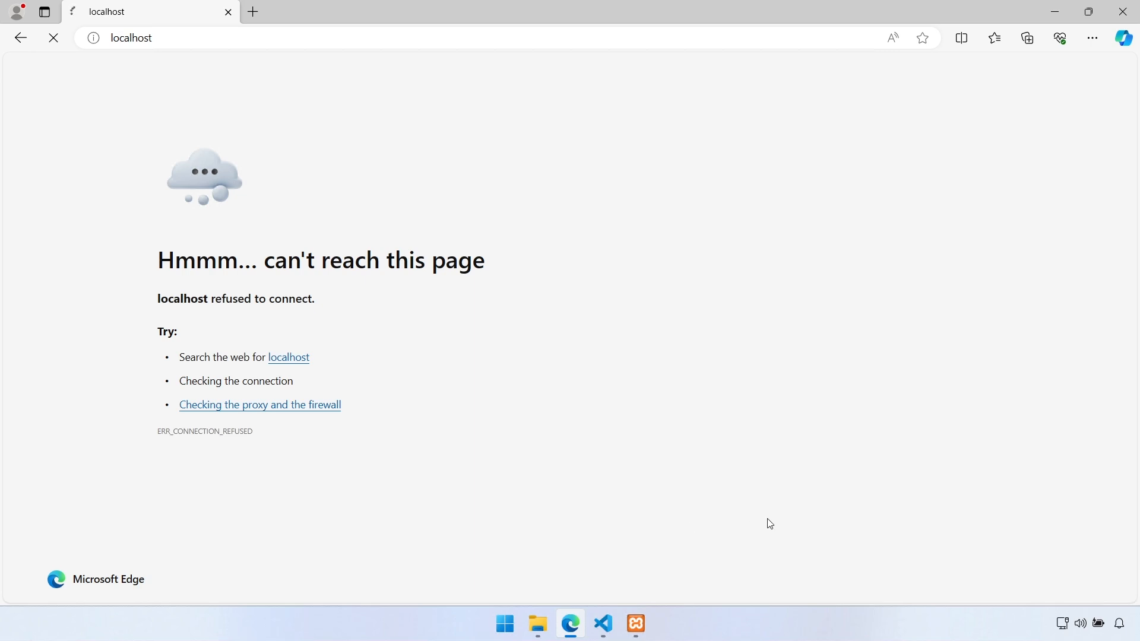
Step: Start the MySQL and Apache modules in the XAMPP Control Panel, allowing mysqld and Apache HTTP Server through the firewall
click(653, 619)
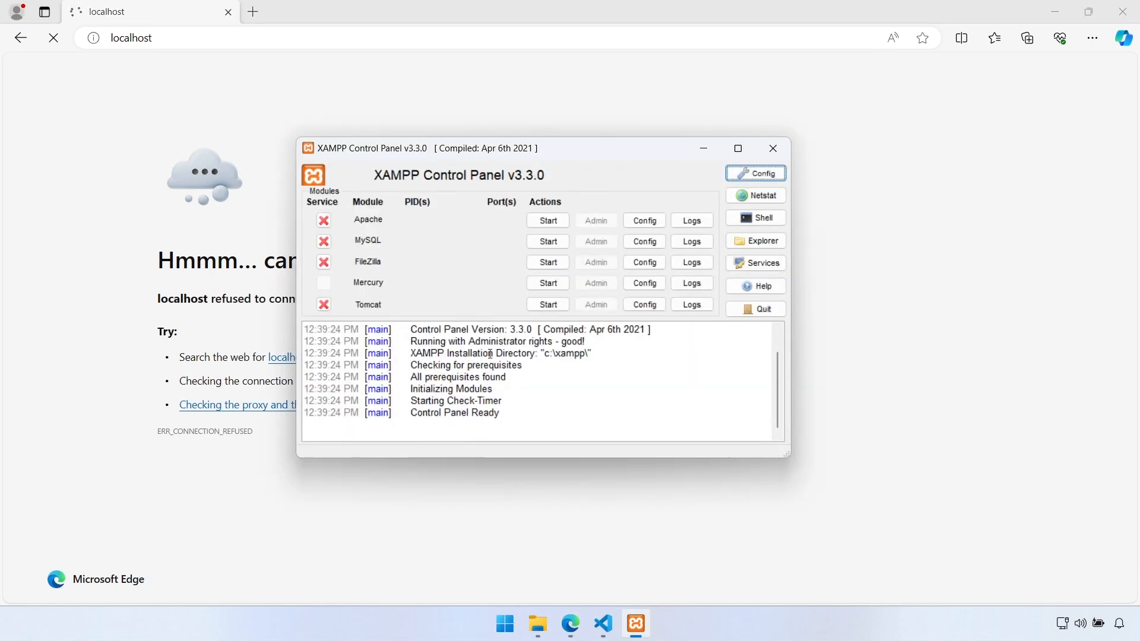
click(549, 241)
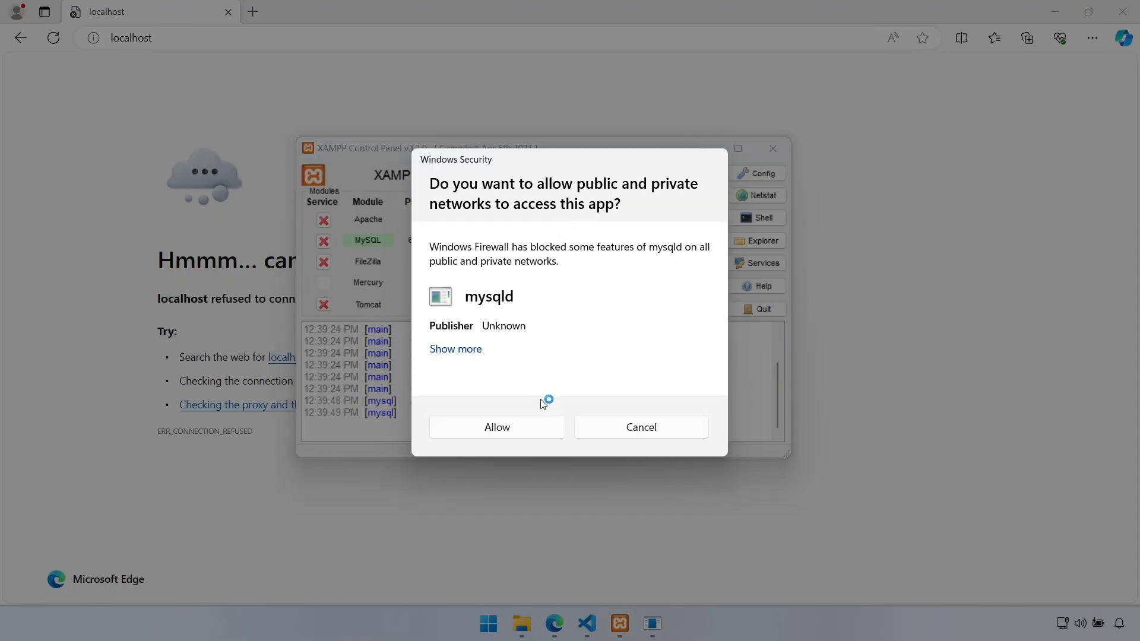
click(520, 427)
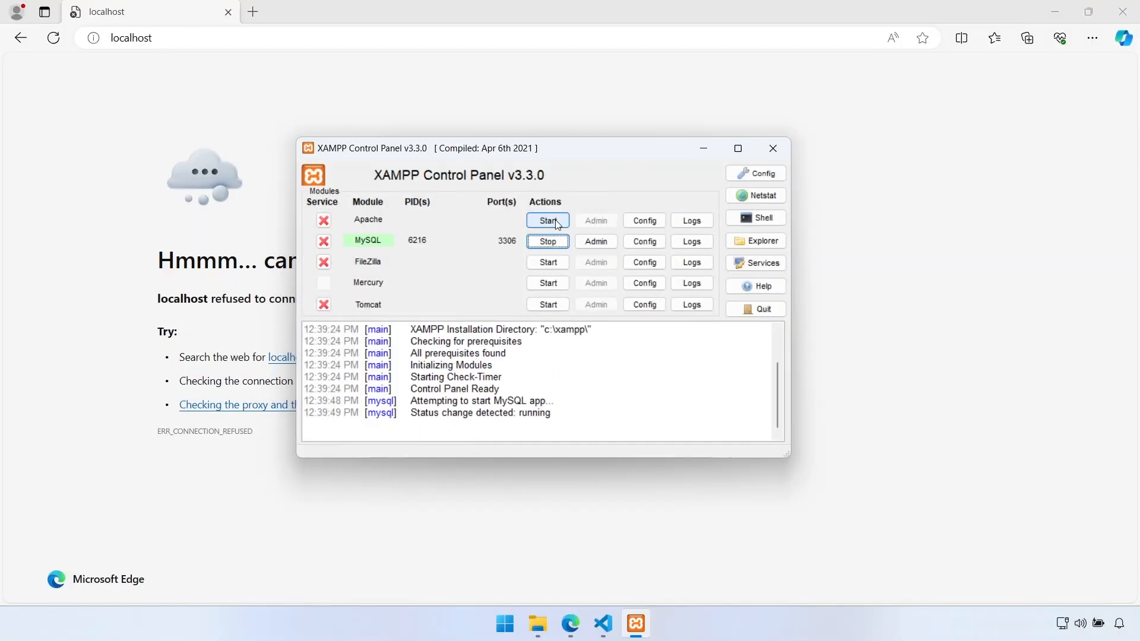
click(557, 223)
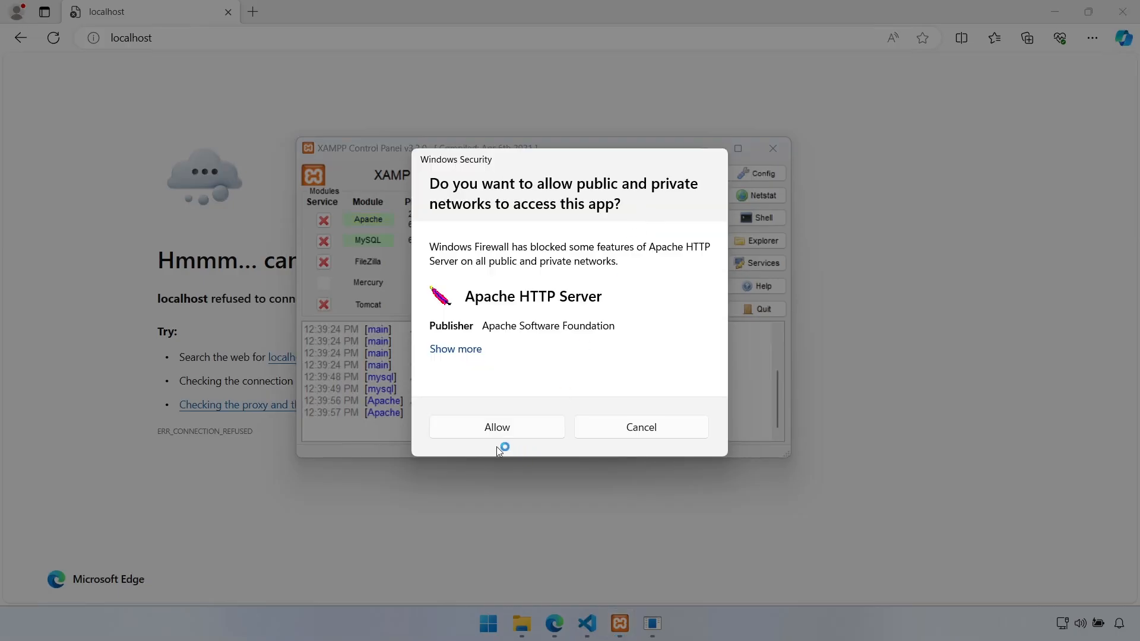
click(497, 427)
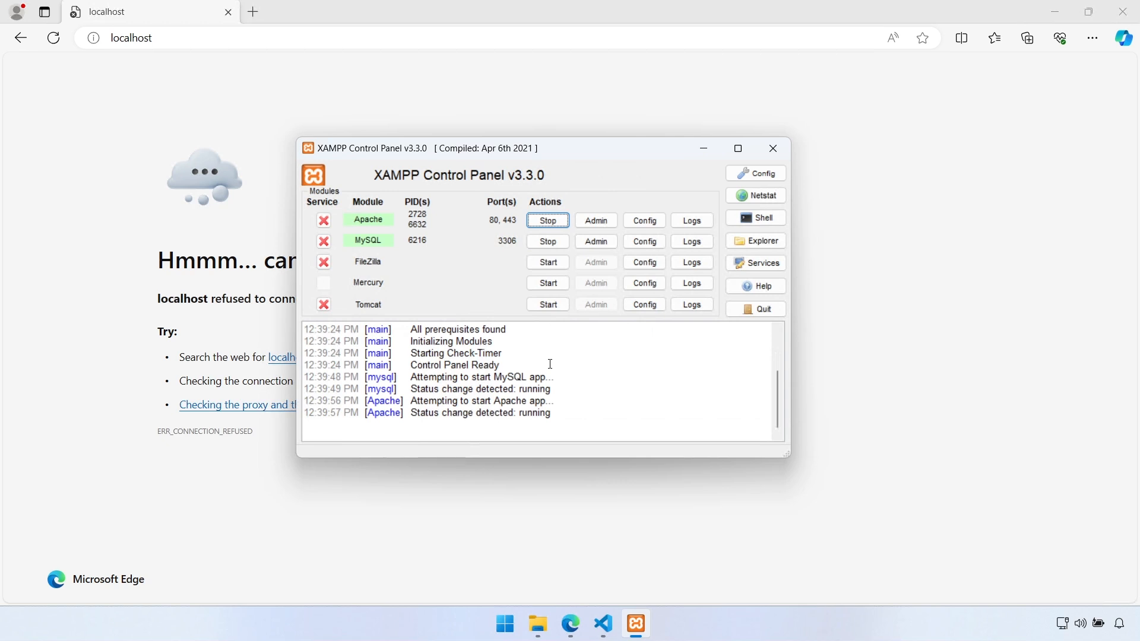
Step: Load localhost again in Microsoft Edge and open phpMyAdmin from the XAMPP dashboard
click(325, 36)
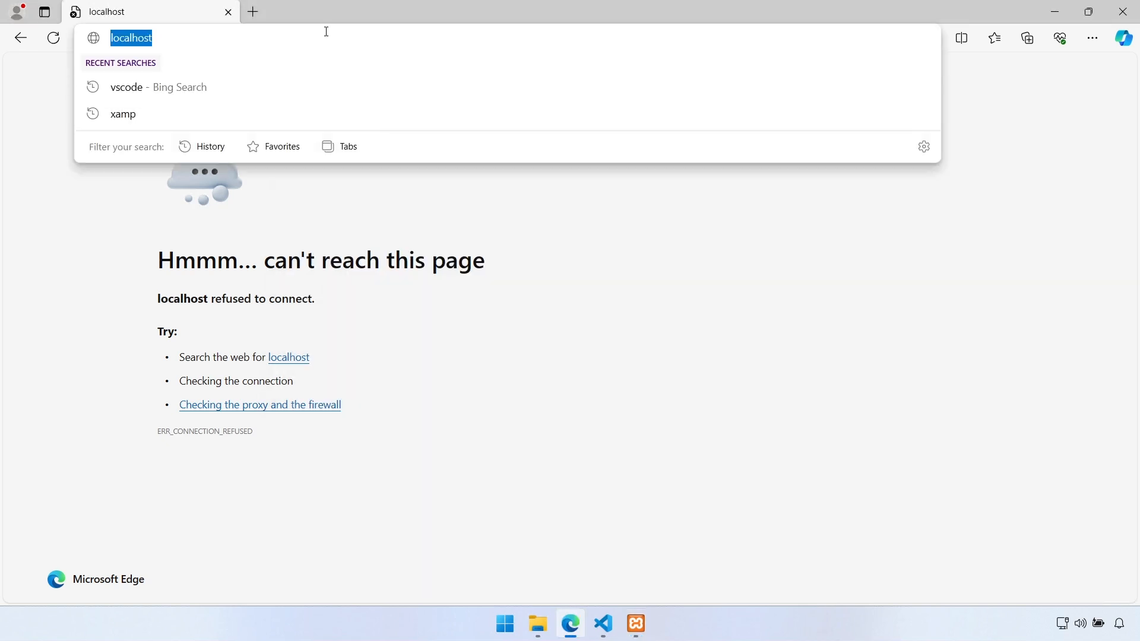
key(Return)
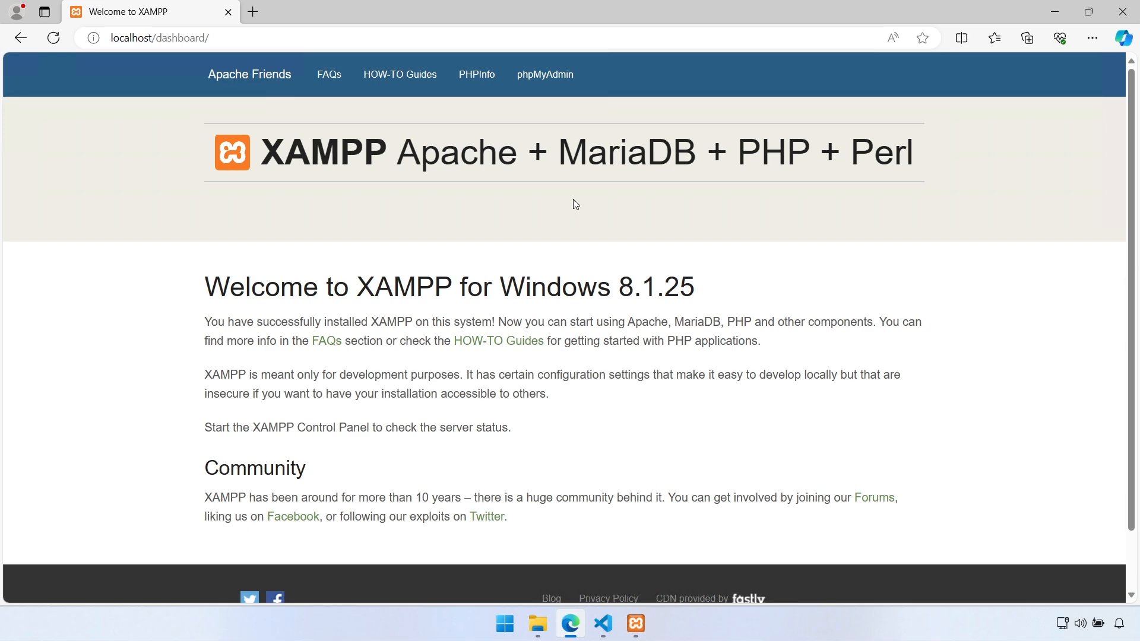
click(541, 86)
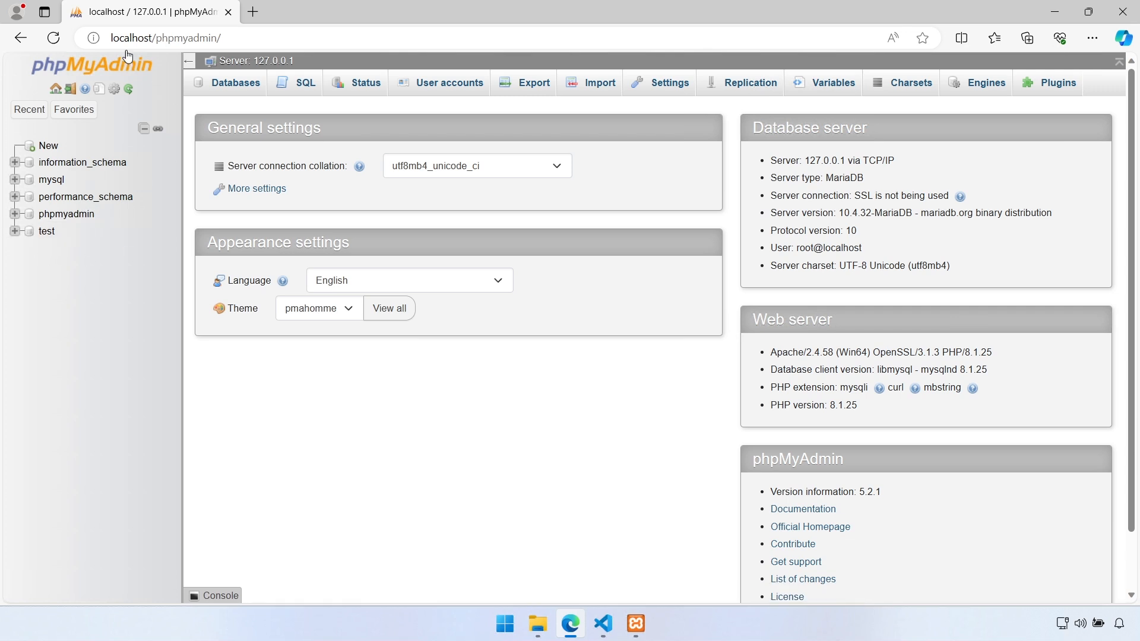
Step: Create a new database named teste in phpMyAdmin
click(49, 146)
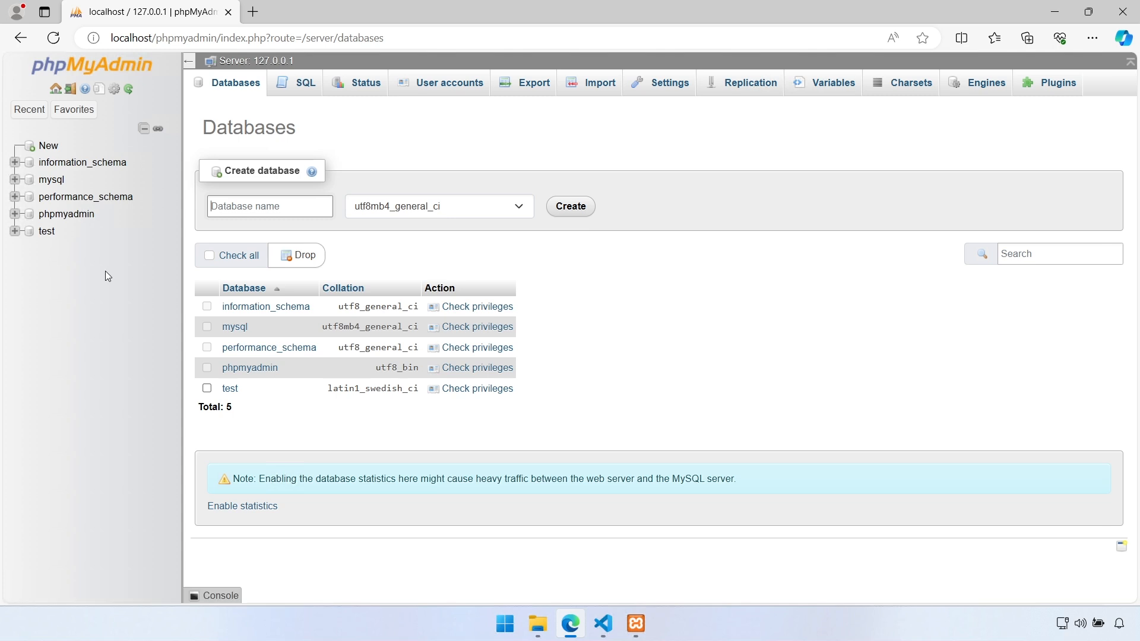
text(teste)
click(587, 208)
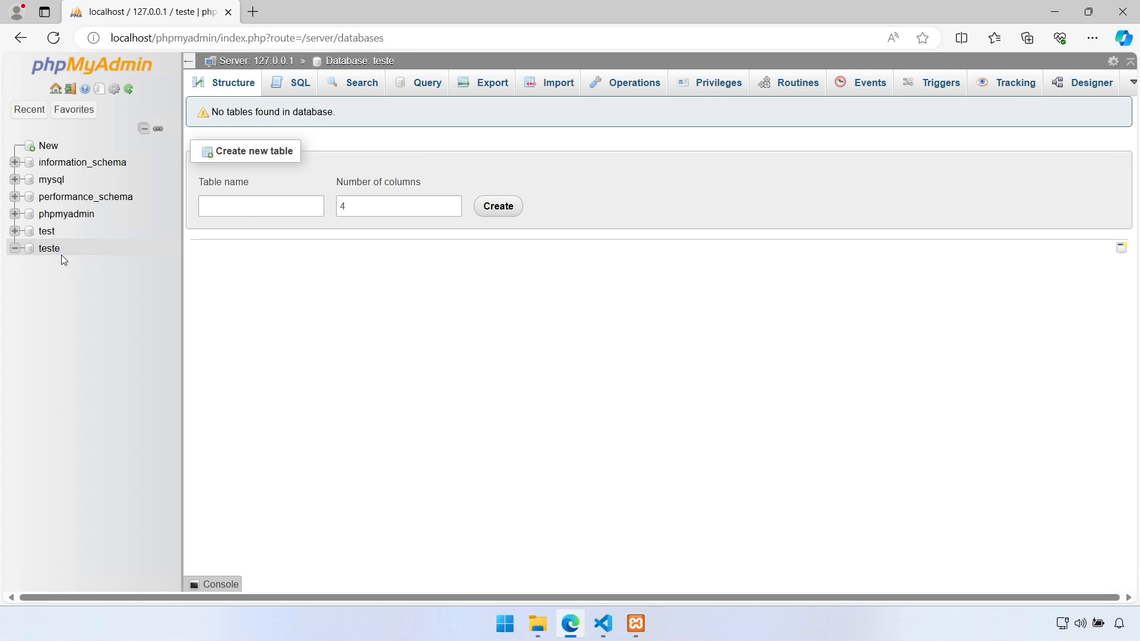
Step: Load localhost in a new browser tab and open the PHPInfo page to check the PHP version
click(253, 12)
text(local)
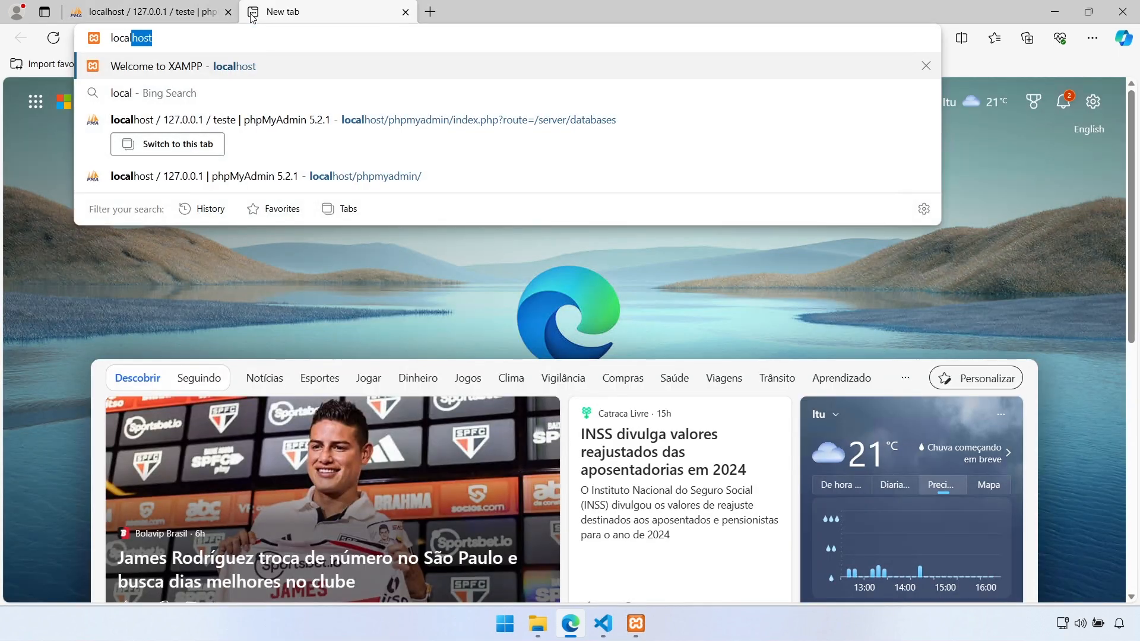
key(Return)
click(476, 73)
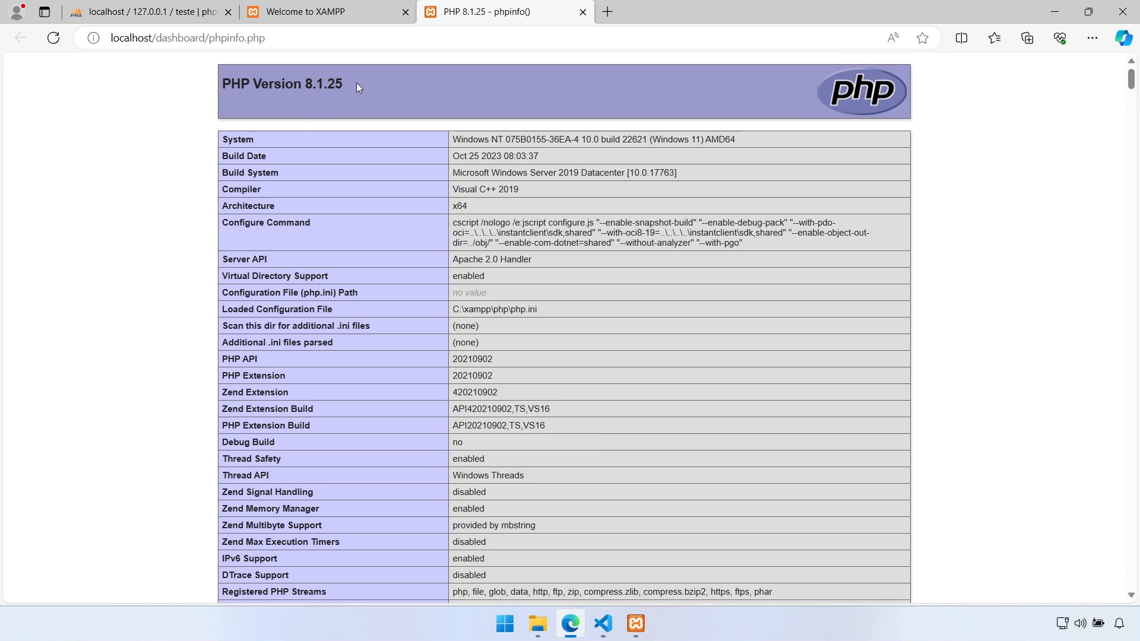
drag(357, 88, 222, 86)
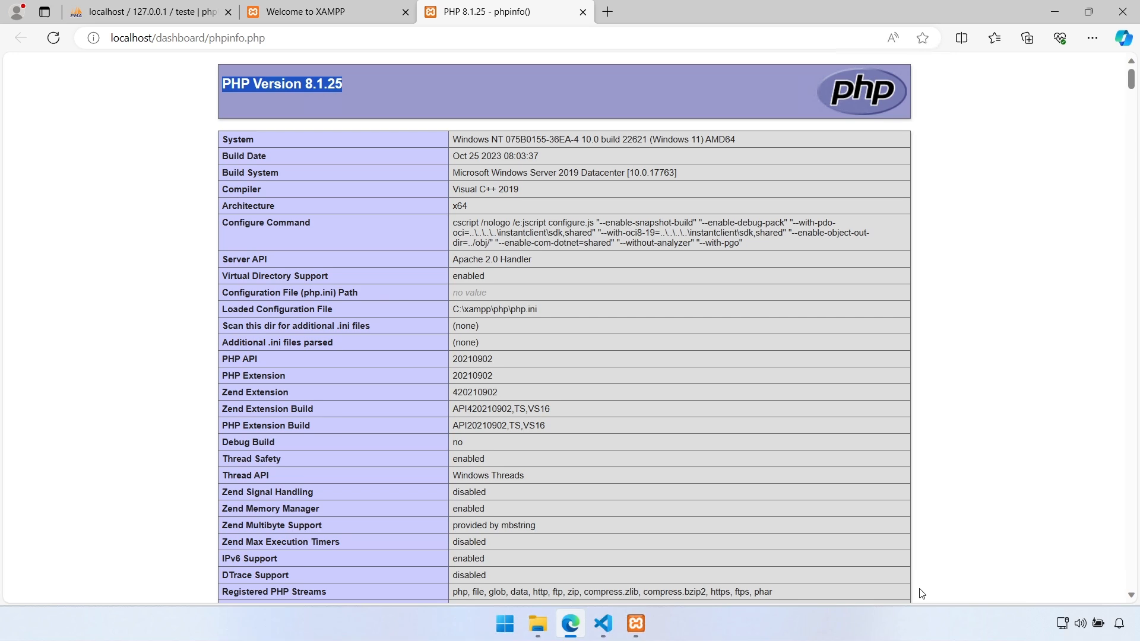
Step: Switch to File Explorer and open the C:\xampp\htdocs folder
click(603, 624)
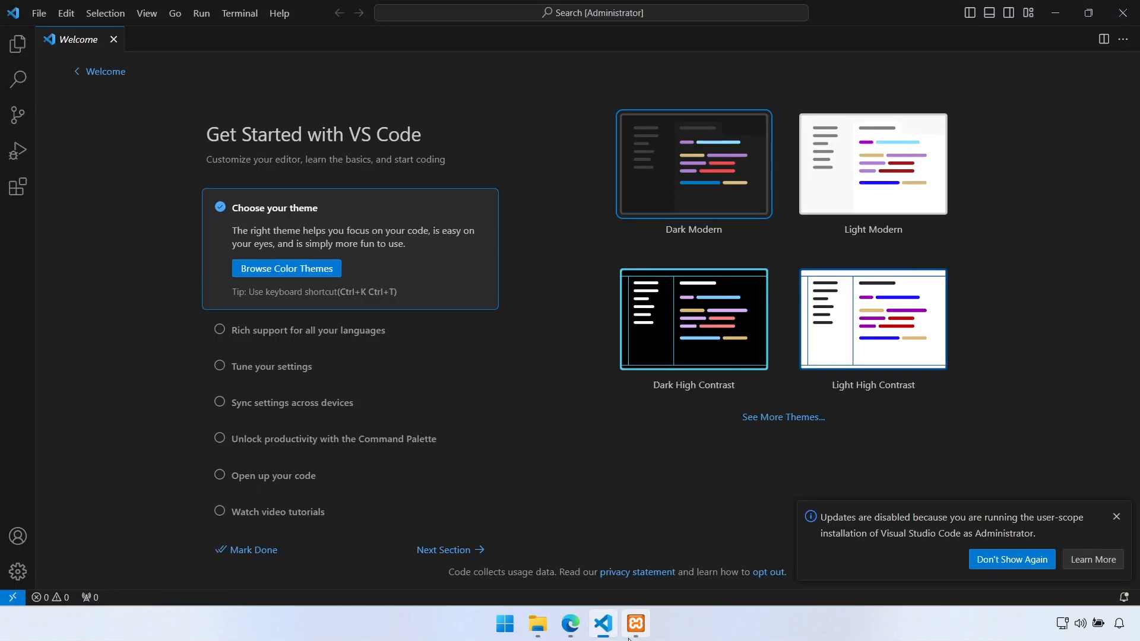
click(538, 624)
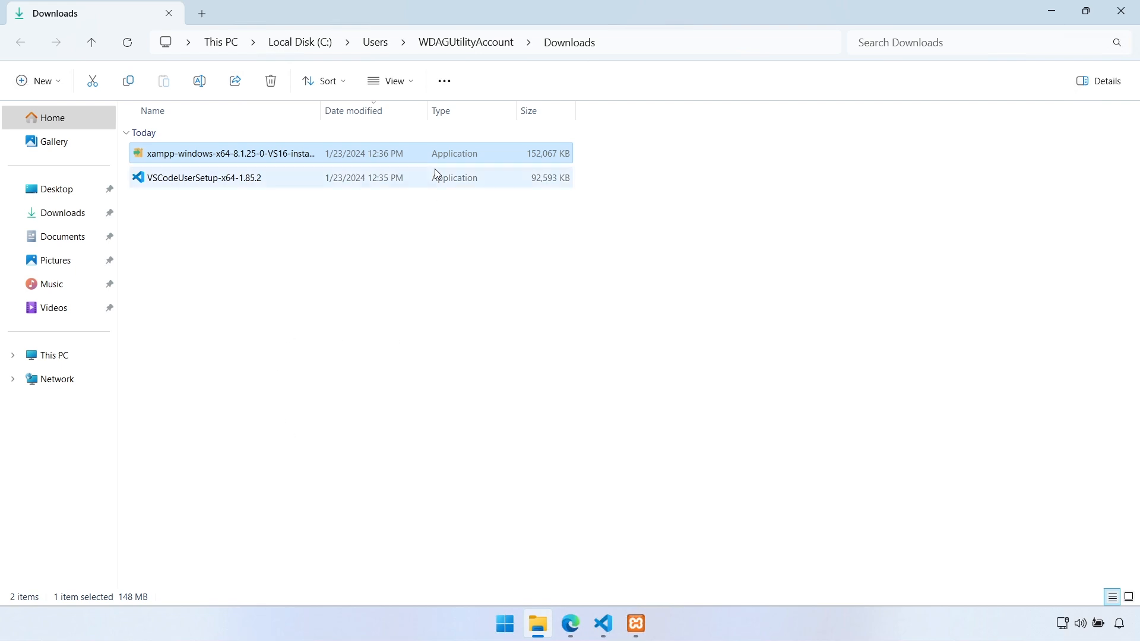
click(60, 356)
double_click(215, 142)
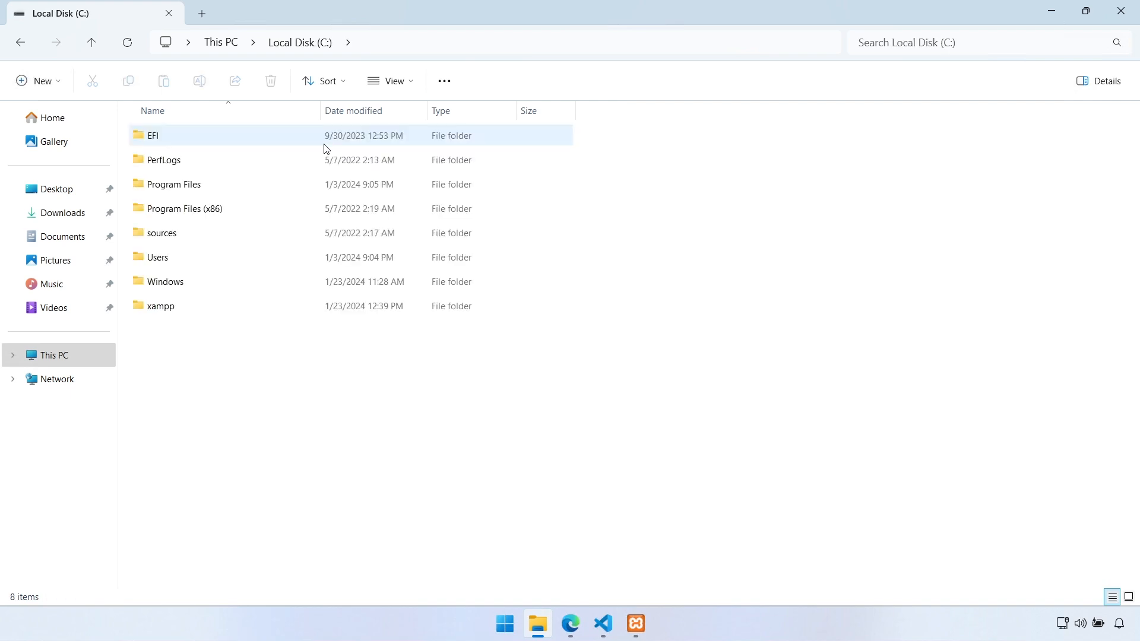
double_click(170, 314)
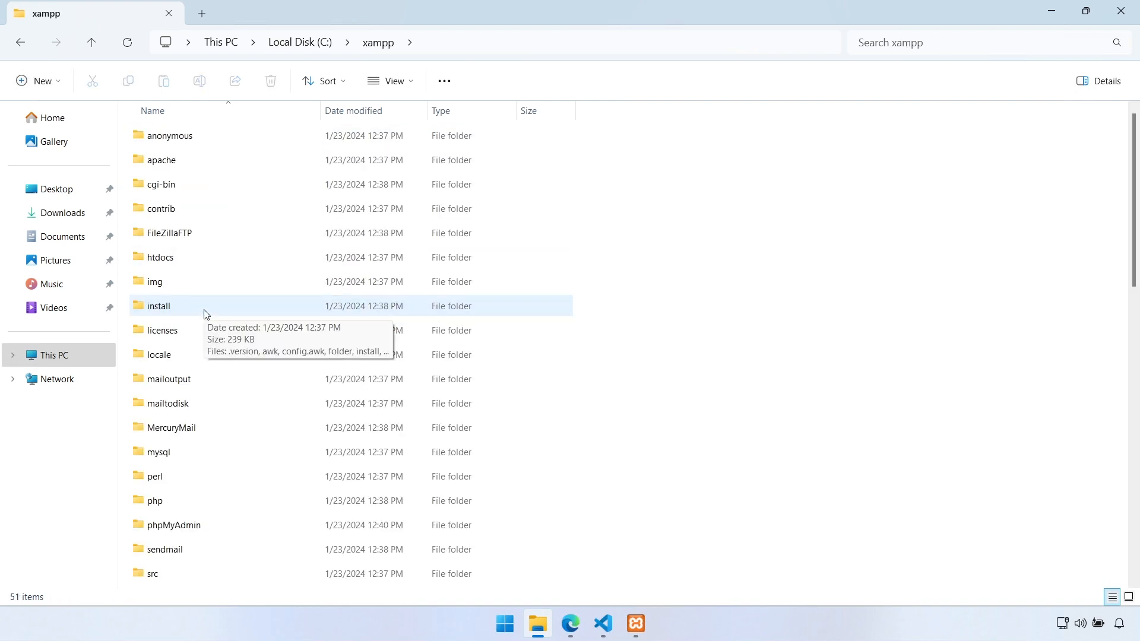
click(173, 265)
double_click(173, 265)
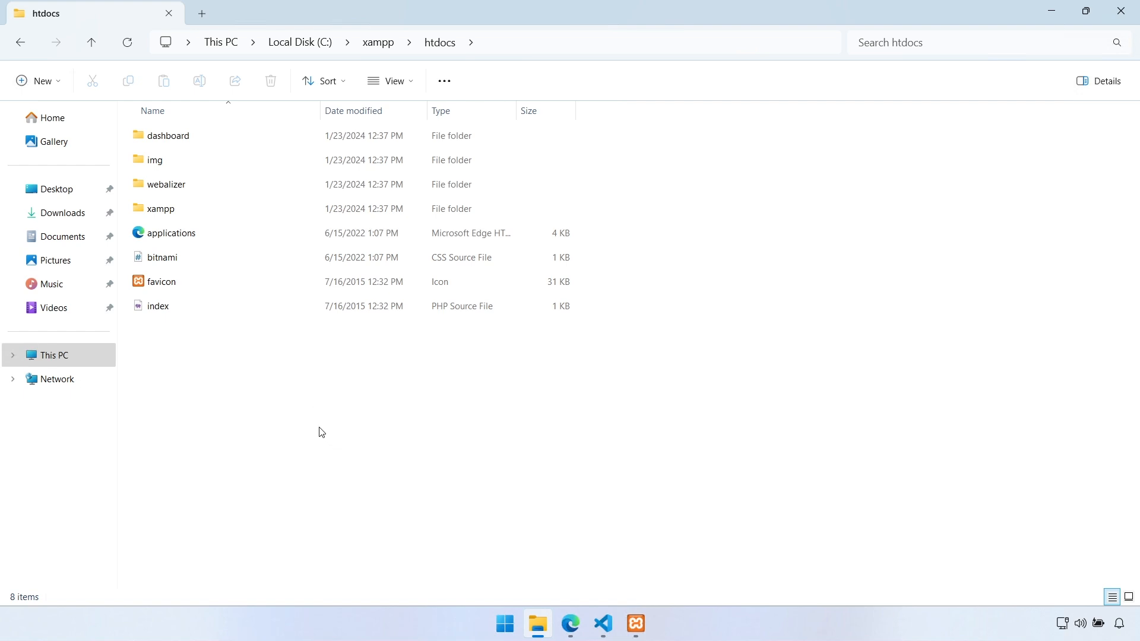
Step: Create a folder named projects inside htdocs
right_click(238, 377)
mouse_move(298, 455)
click(508, 467)
text(projects)
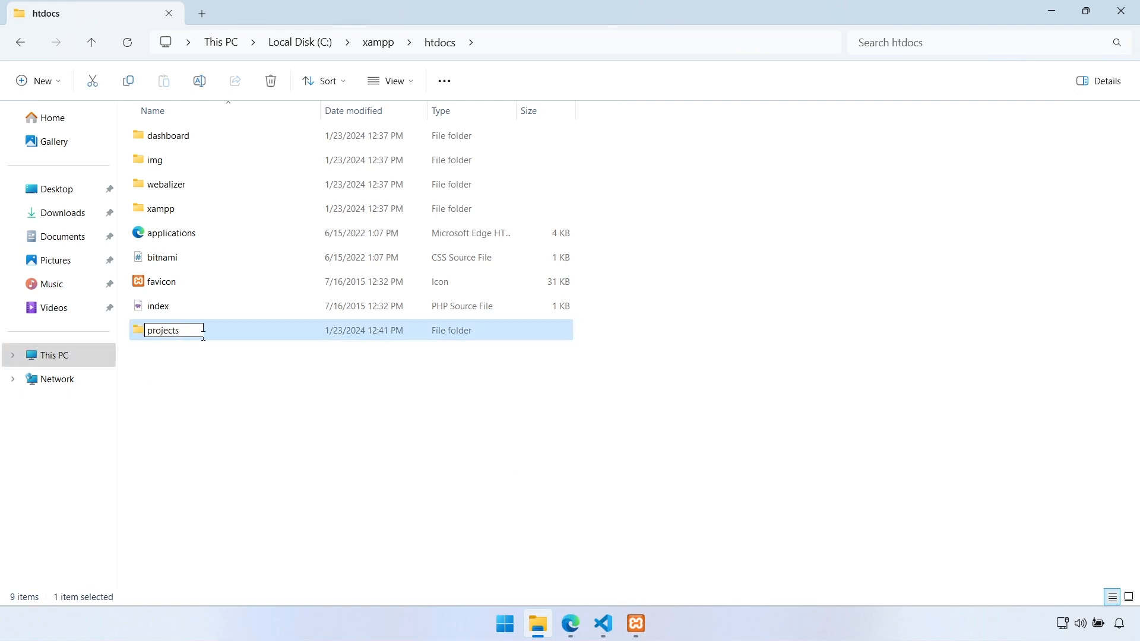
key(Return)
Step: Create a folder named phpteste inside the projects folder
double_click(202, 337)
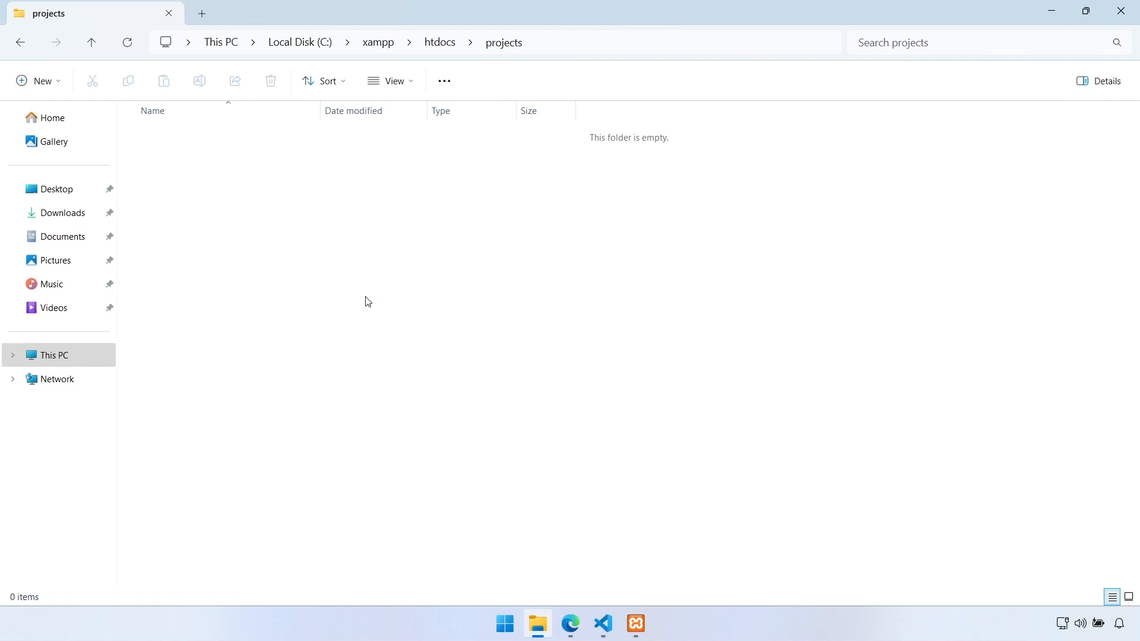
right_click(293, 253)
mouse_move(349, 364)
click(555, 367)
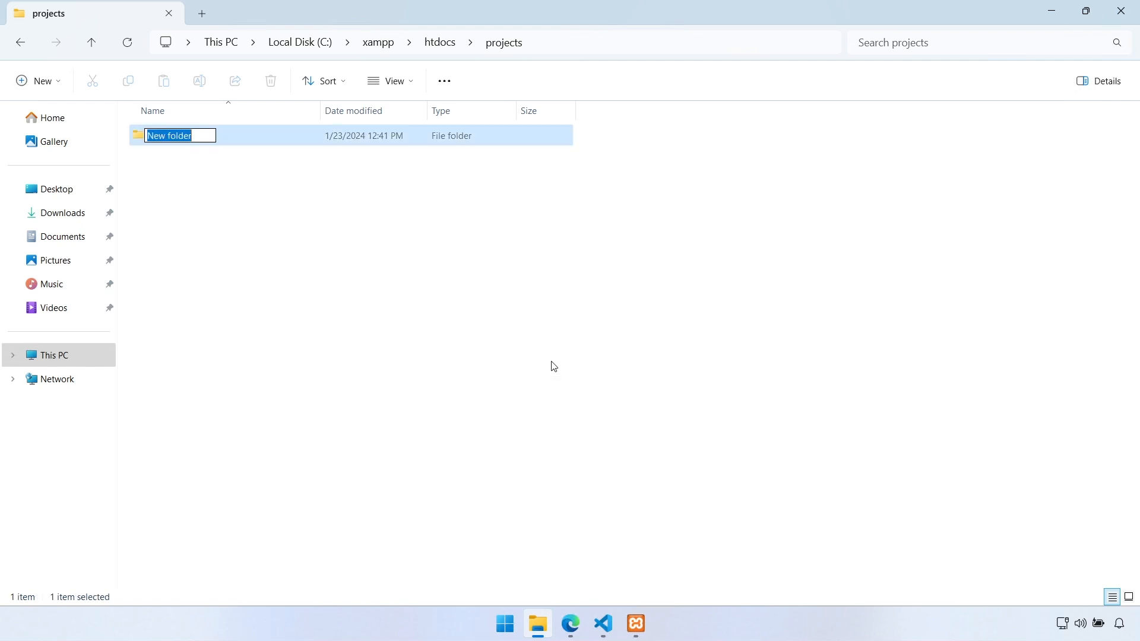
text(phpteste)
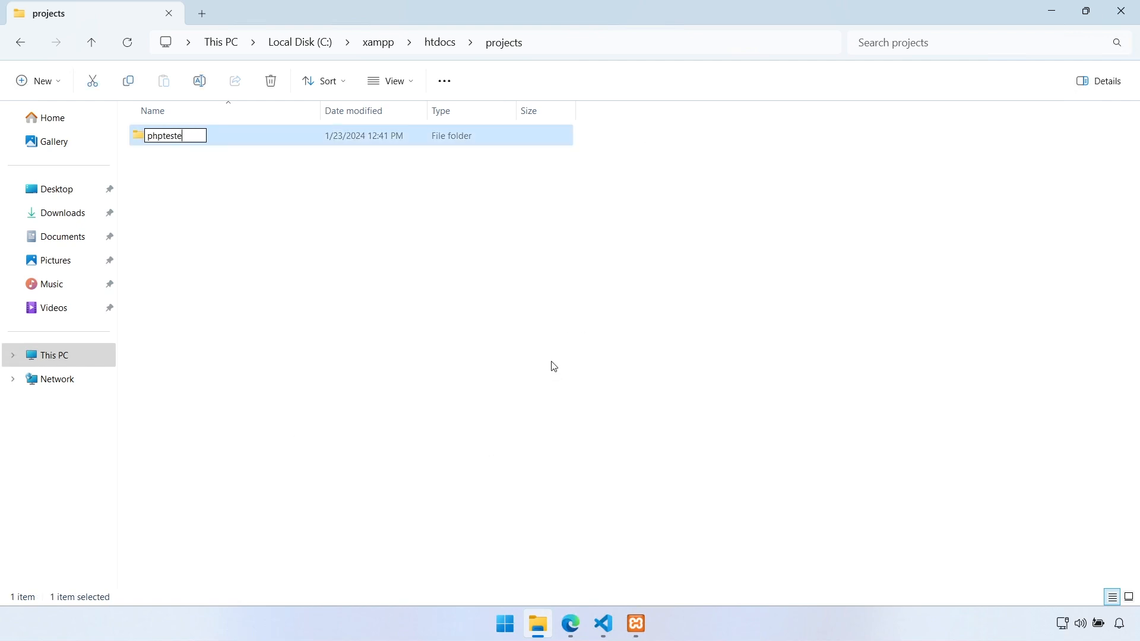
key(Return)
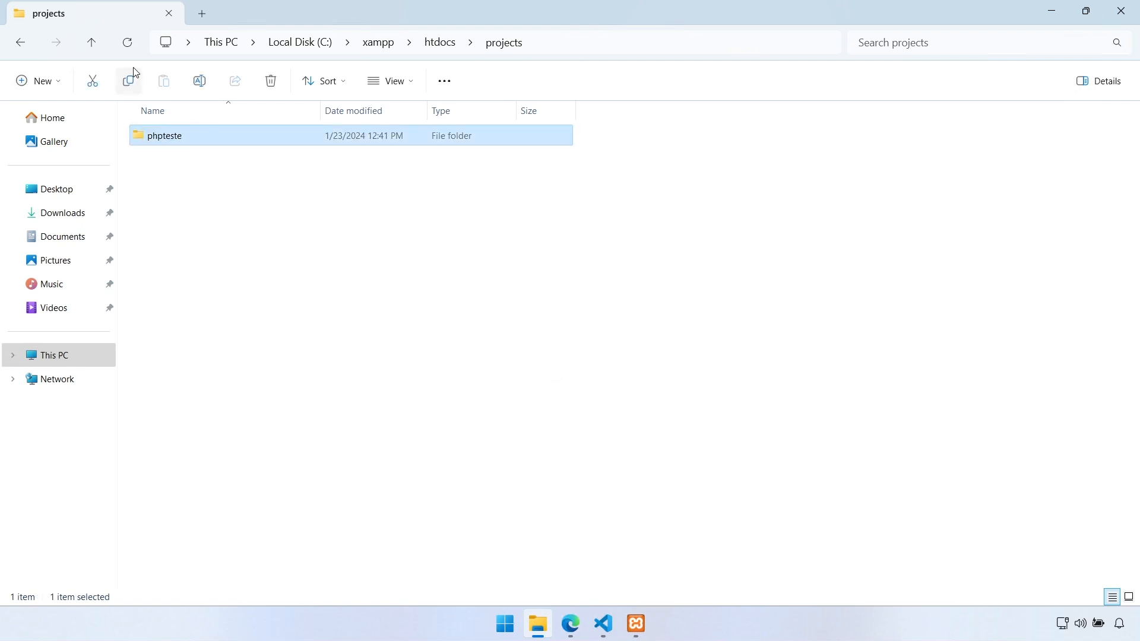
Step: Open the phpteste folder to check its full path, and return to the htdocs folder
double_click(387, 145)
click(649, 46)
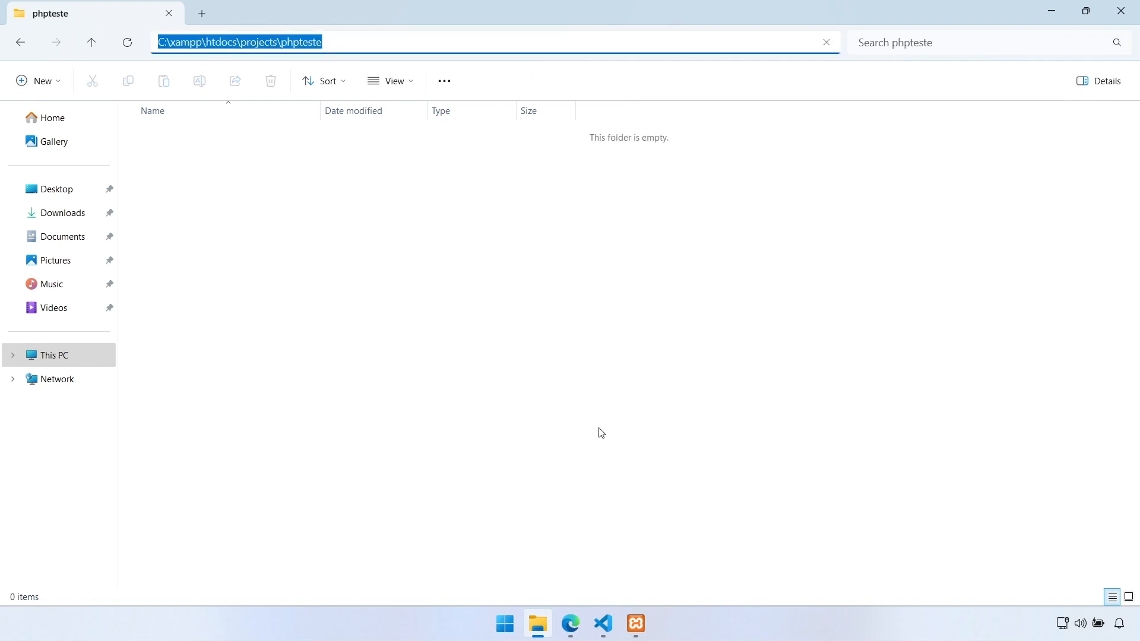
click(357, 235)
click(432, 42)
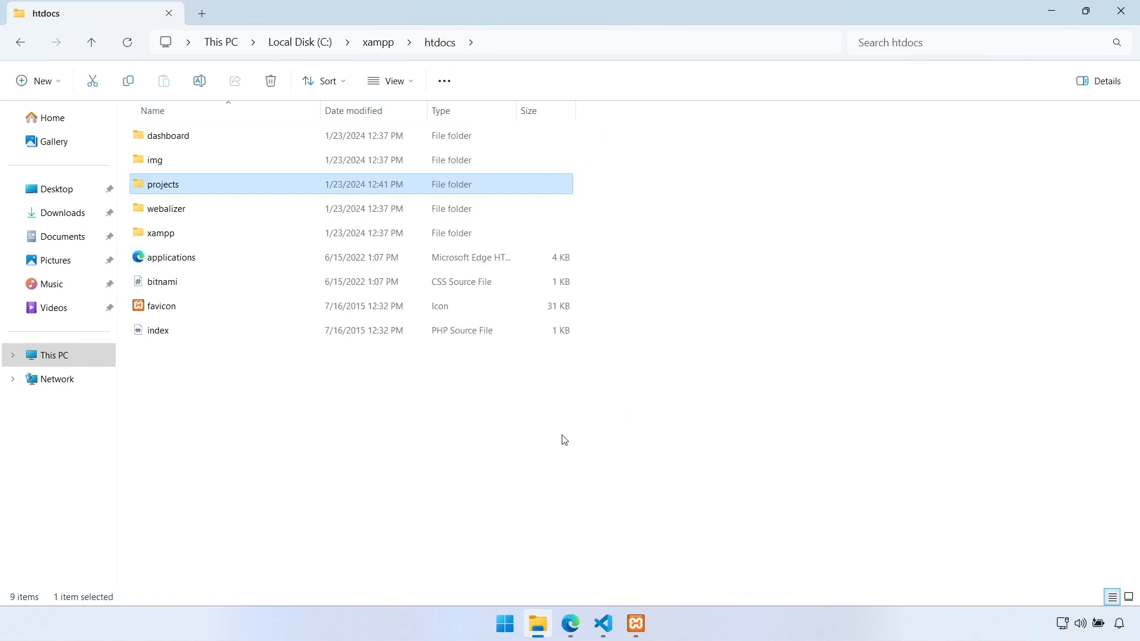
click(541, 442)
right_click(540, 439)
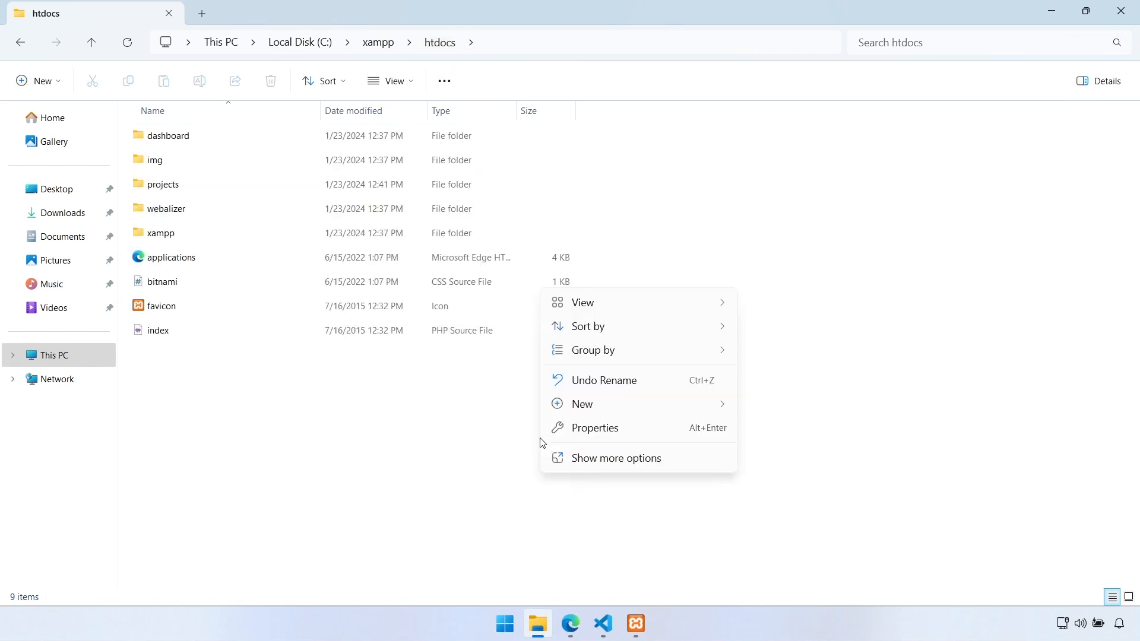
Step: Switch to Visual Studio Code, open C:\xampp\htdocs as the working folder and trust its authors
key(alt+Tab)
click(41, 14)
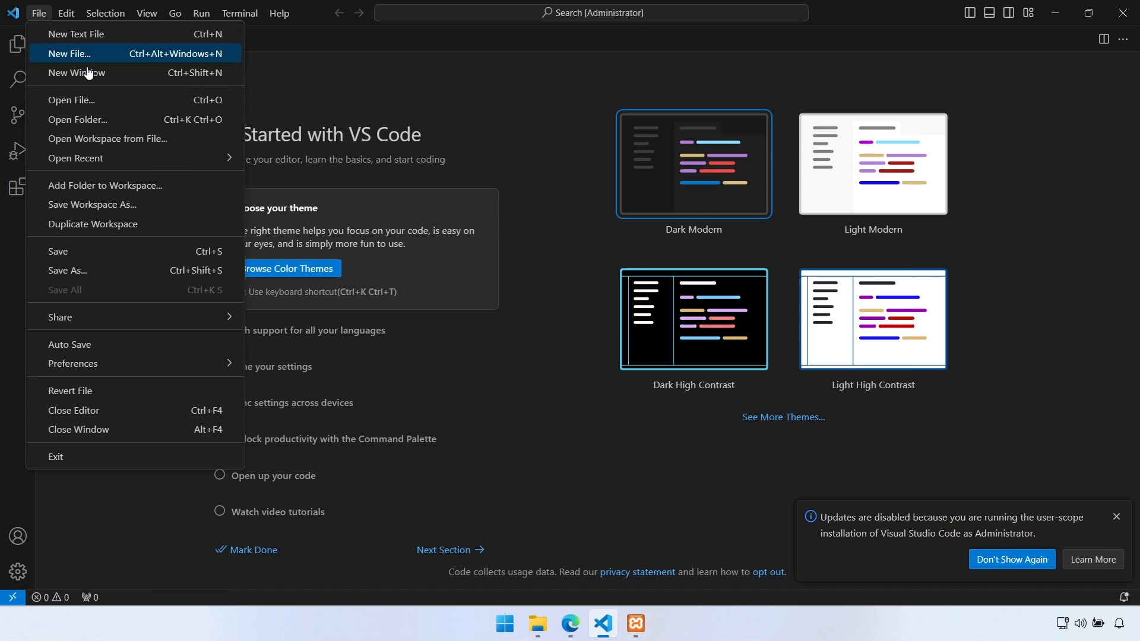
click(125, 123)
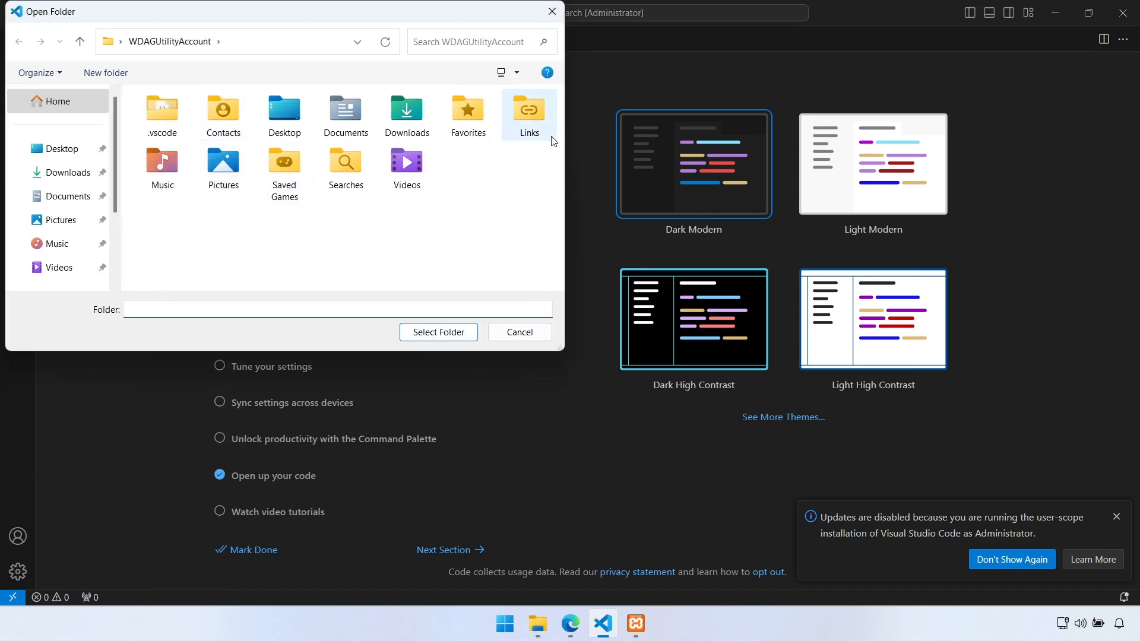
scroll(89, 208, down, 3)
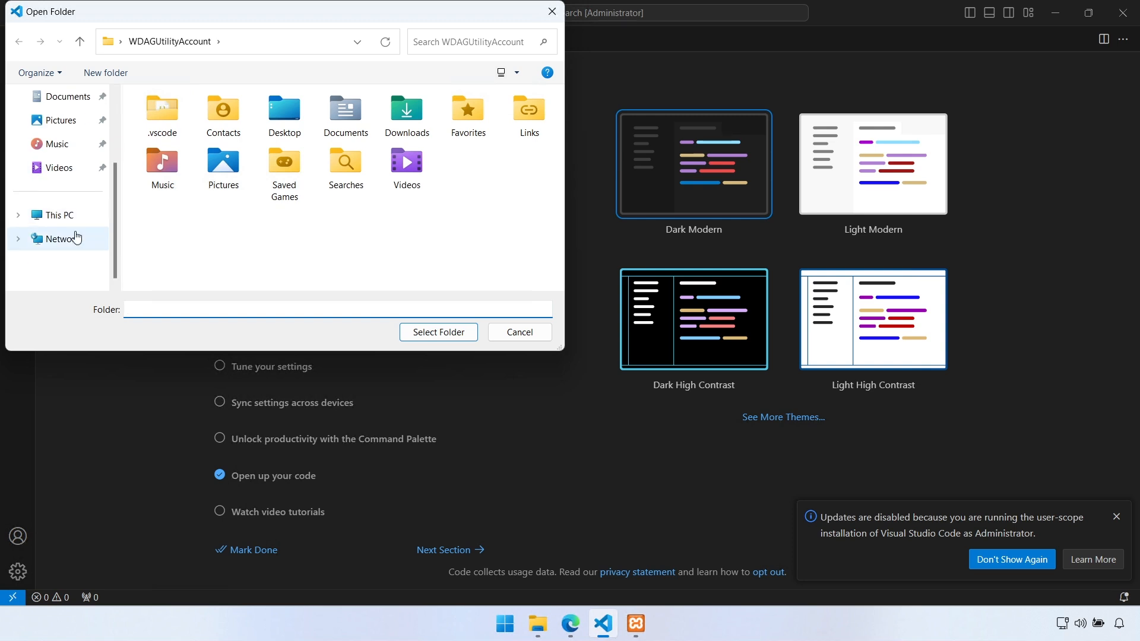
click(90, 228)
double_click(246, 126)
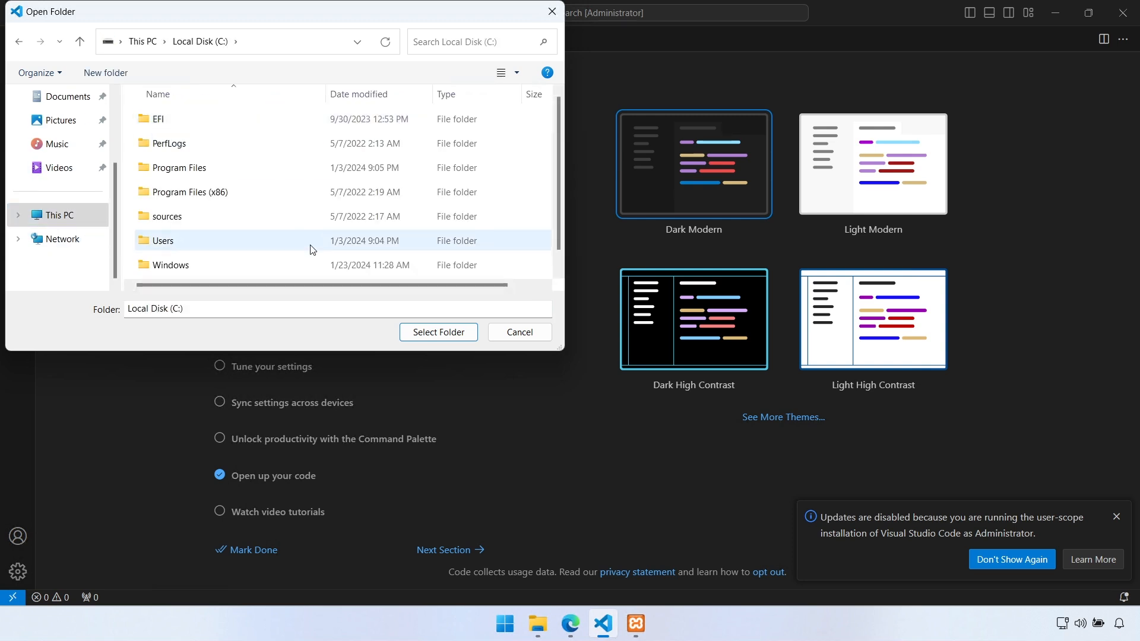
double_click(209, 270)
scroll(186, 223, down, 5)
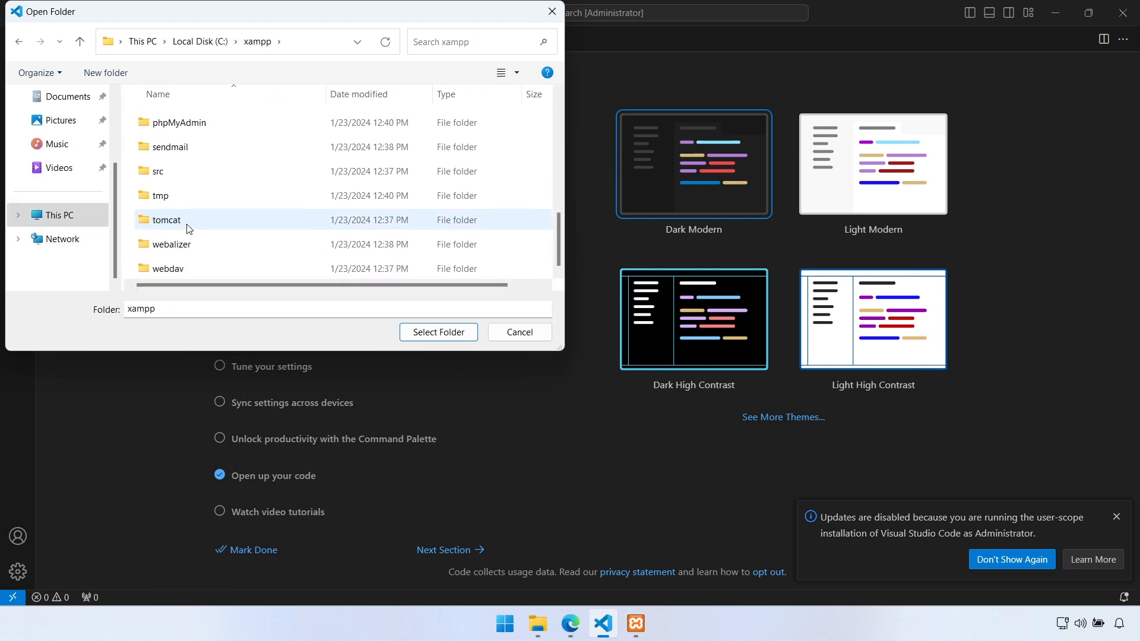
scroll(196, 179, up, 5)
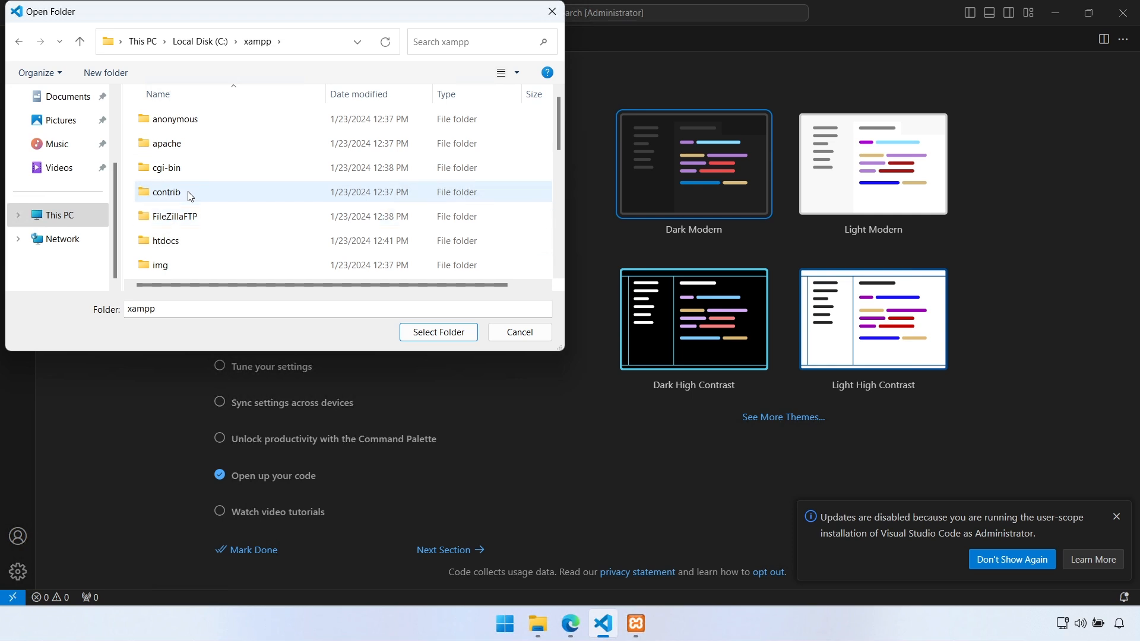
double_click(175, 241)
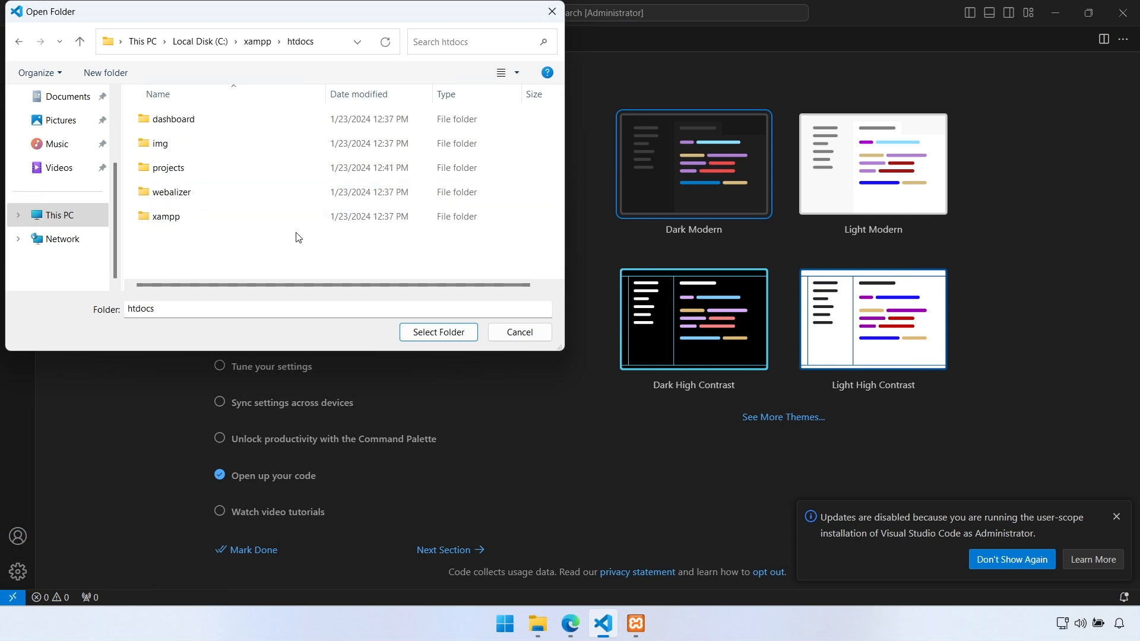
click(452, 332)
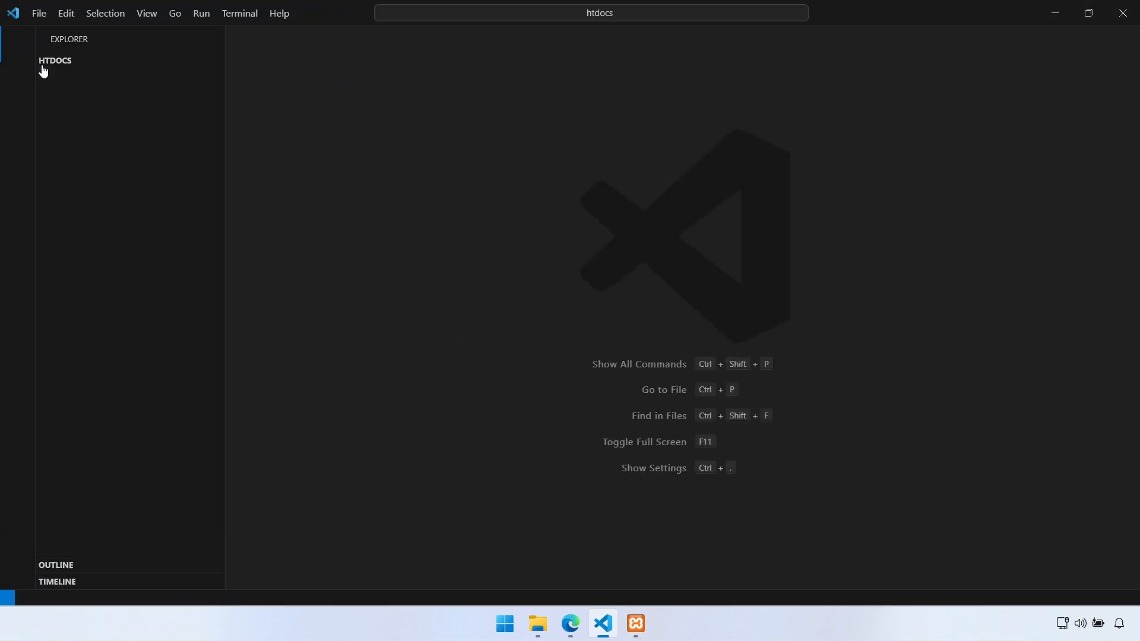
right_click(172, 295)
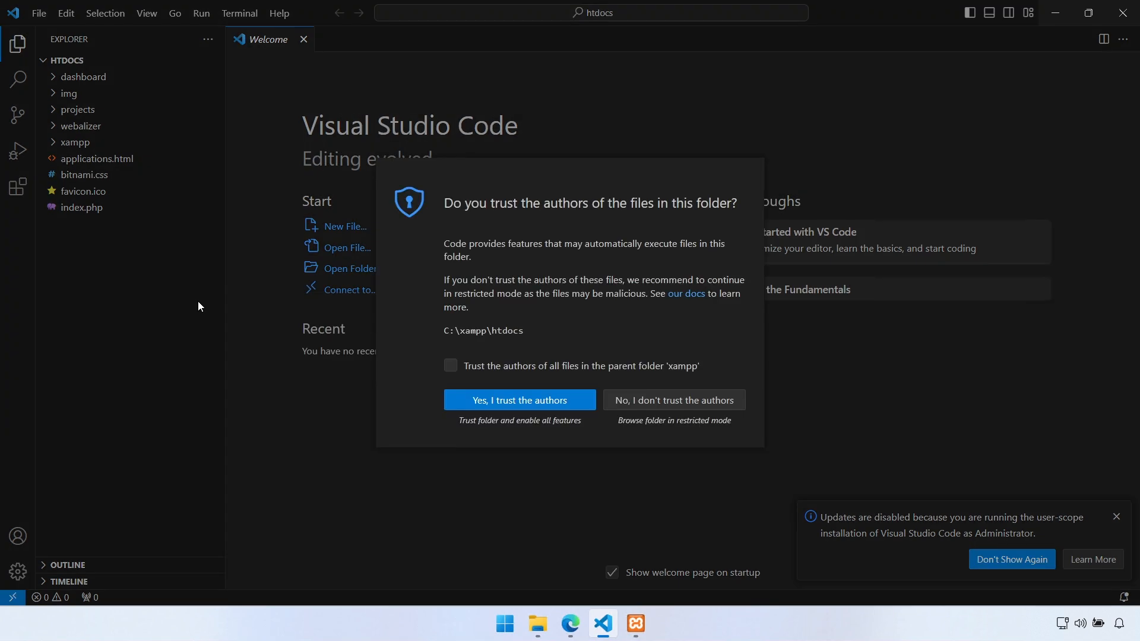
click(499, 393)
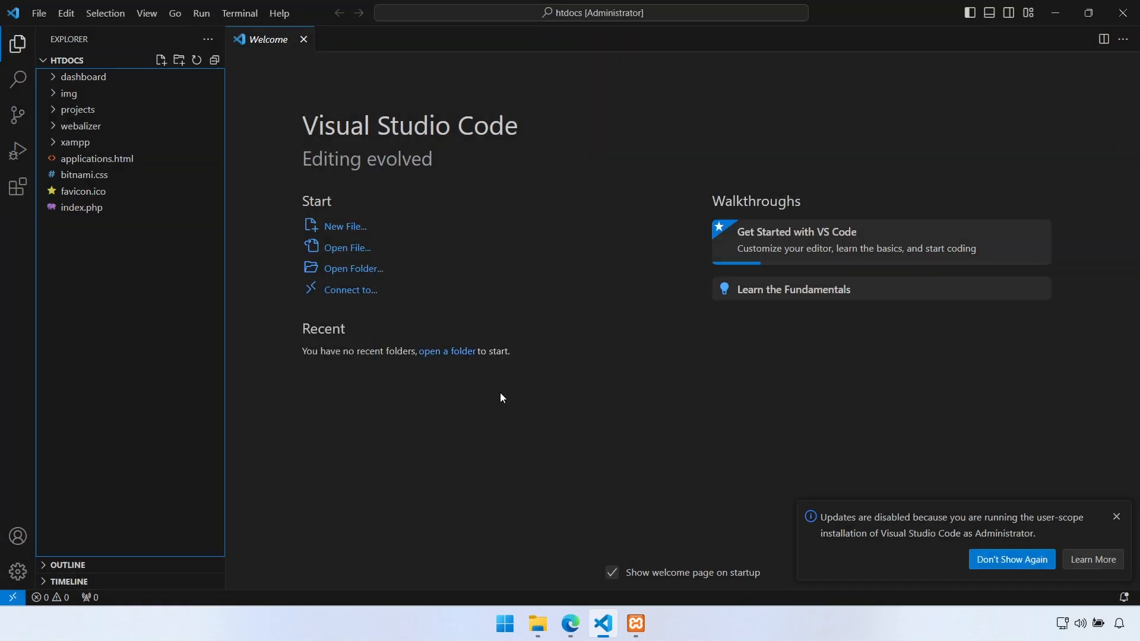
Step: Create a file named teste.php at the root of the htdocs folder
right_click(92, 275)
click(132, 281)
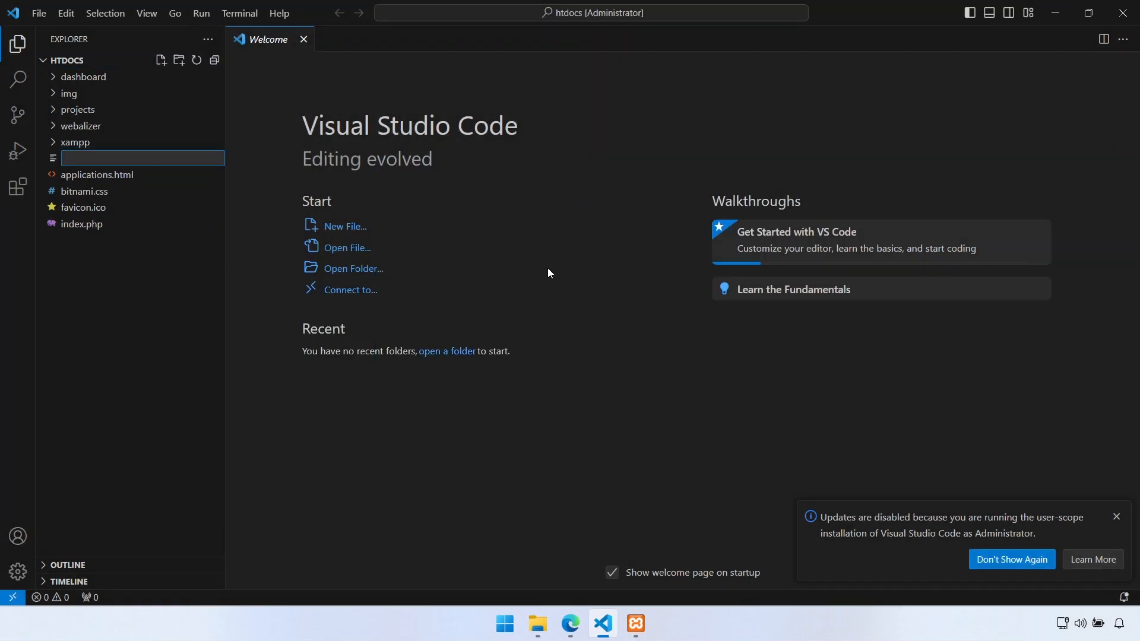
text(teste.php)
key(Return)
Step: Write the <?php opening tag and the line echo("TESET!") in teste.php, and save the file
text(<)
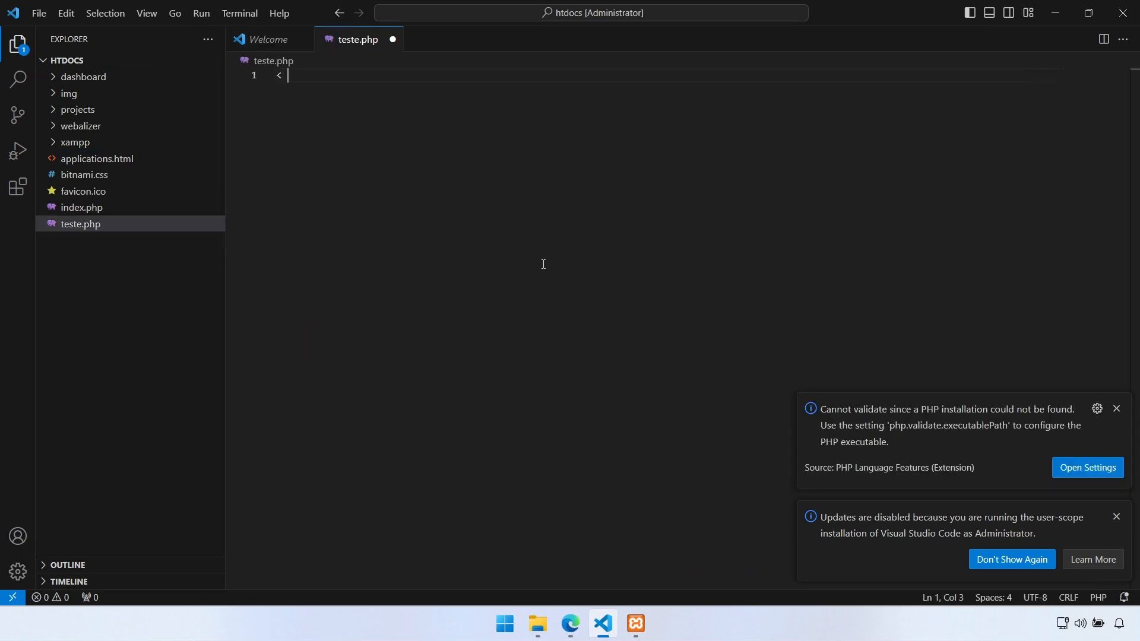
text(? ph)
key(Return)
key(Return)
key(Return)
text(echo(")
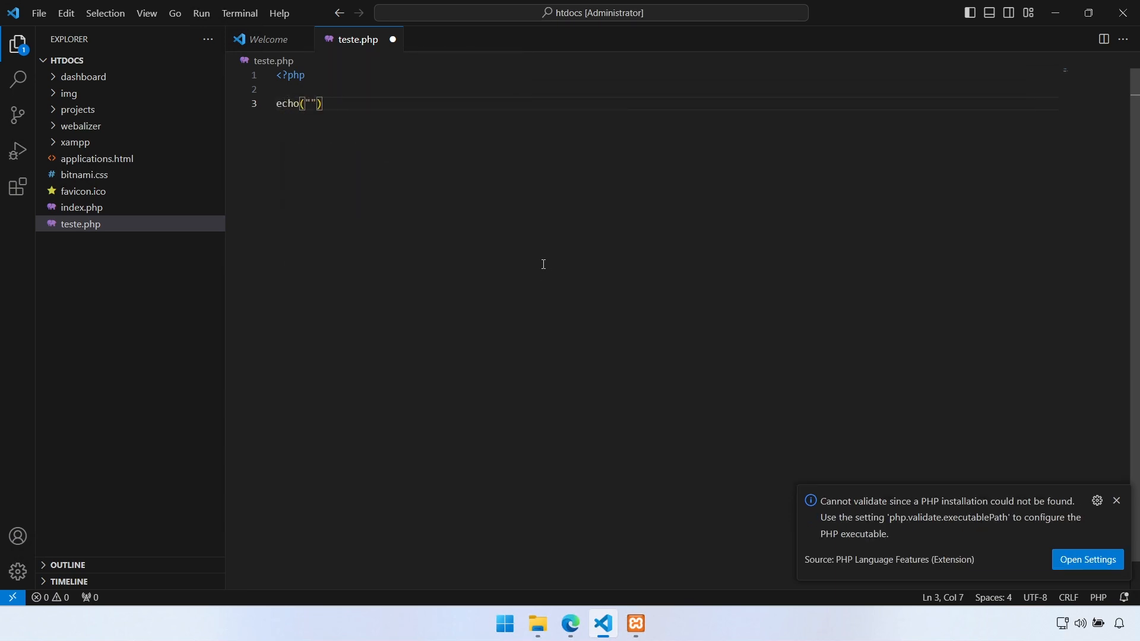
text(TESET!"))
key(ctrl+s)
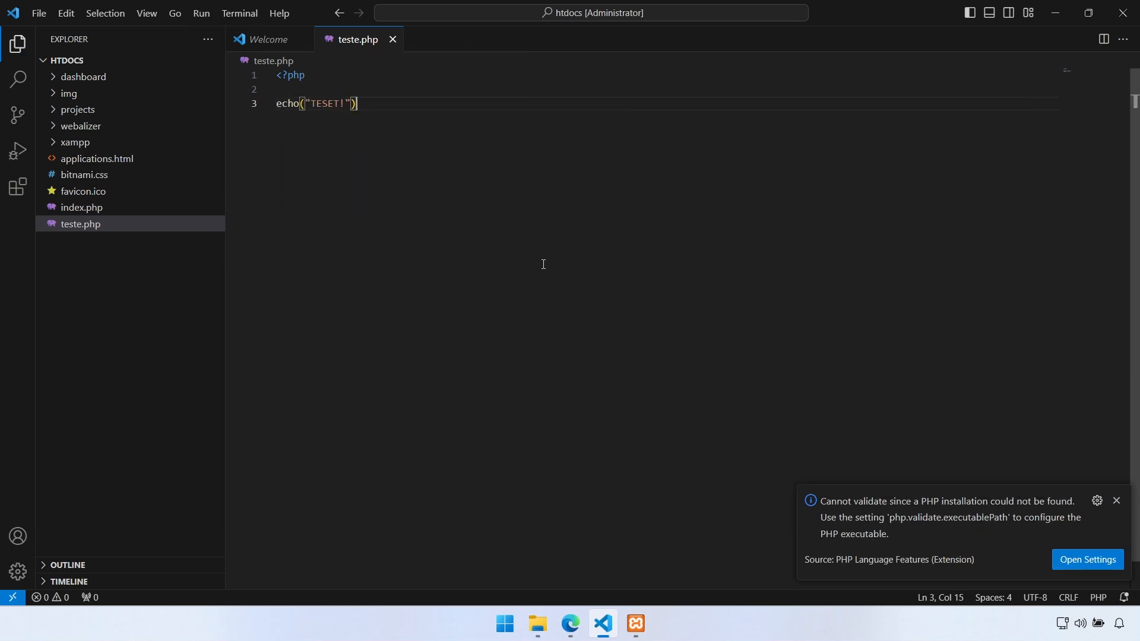
Step: Correct the echoed string to "TESTE" and save teste.php
drag(334, 104, 348, 103)
key(BackSpace)
key(BackSpace)
key(shift+Up)
text(T)
key(ctrl+z)
key(Right)
text(TE)
key(ctrl+s)
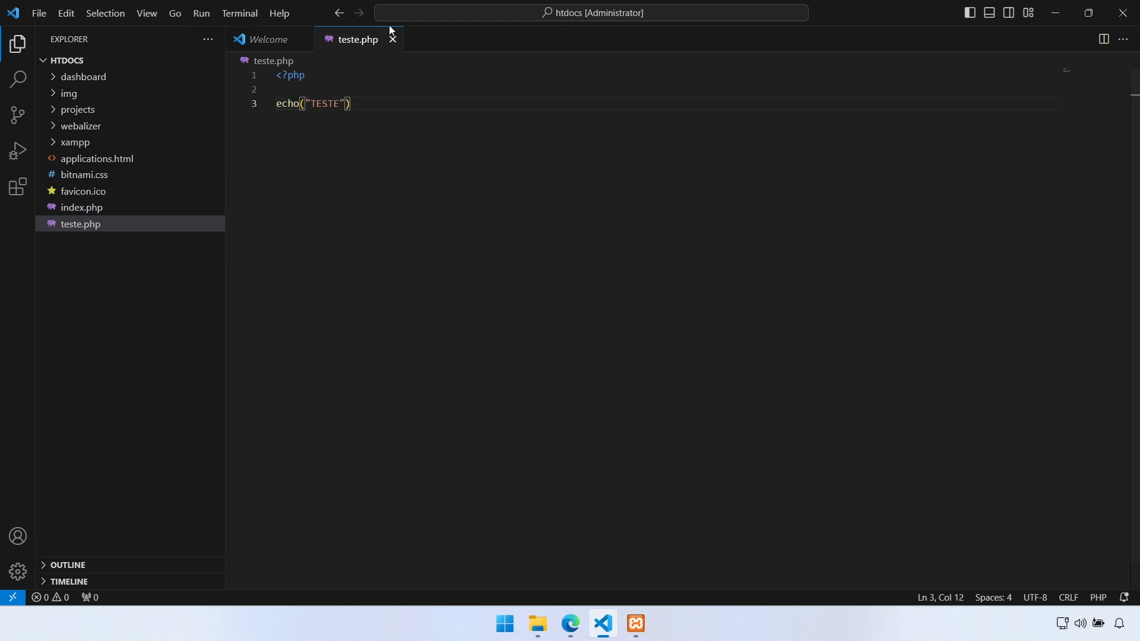
Step: Switch to Microsoft Edge, load localhost/teste.php in the phpinfo tab, and select all the text on the page
click(571, 621)
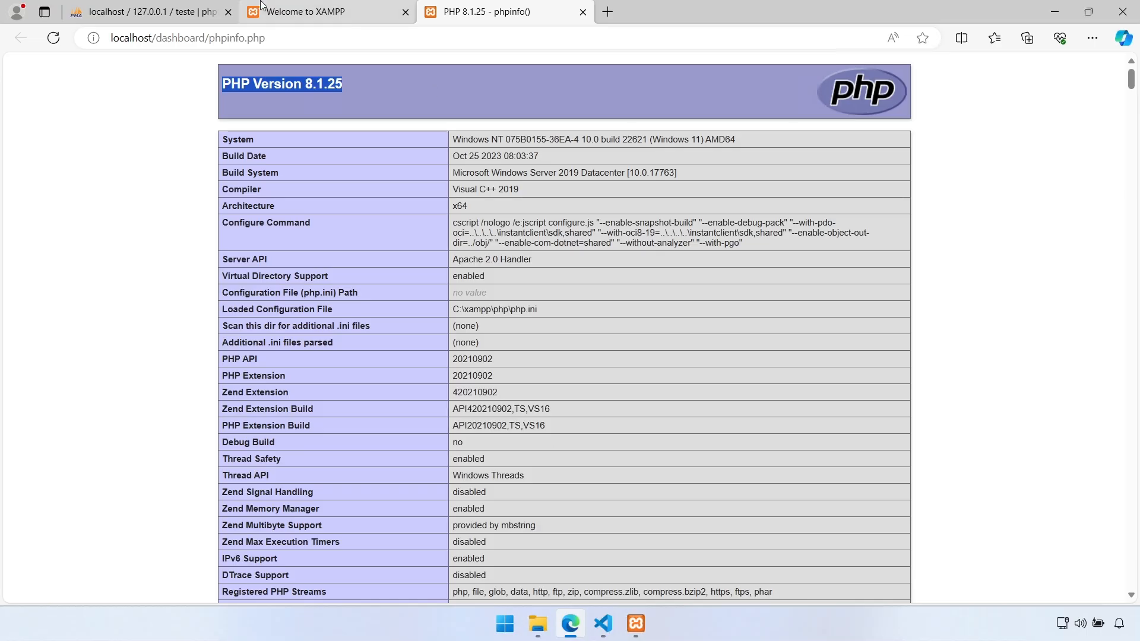
drag(158, 40, 906, 58)
text(teste.ph)
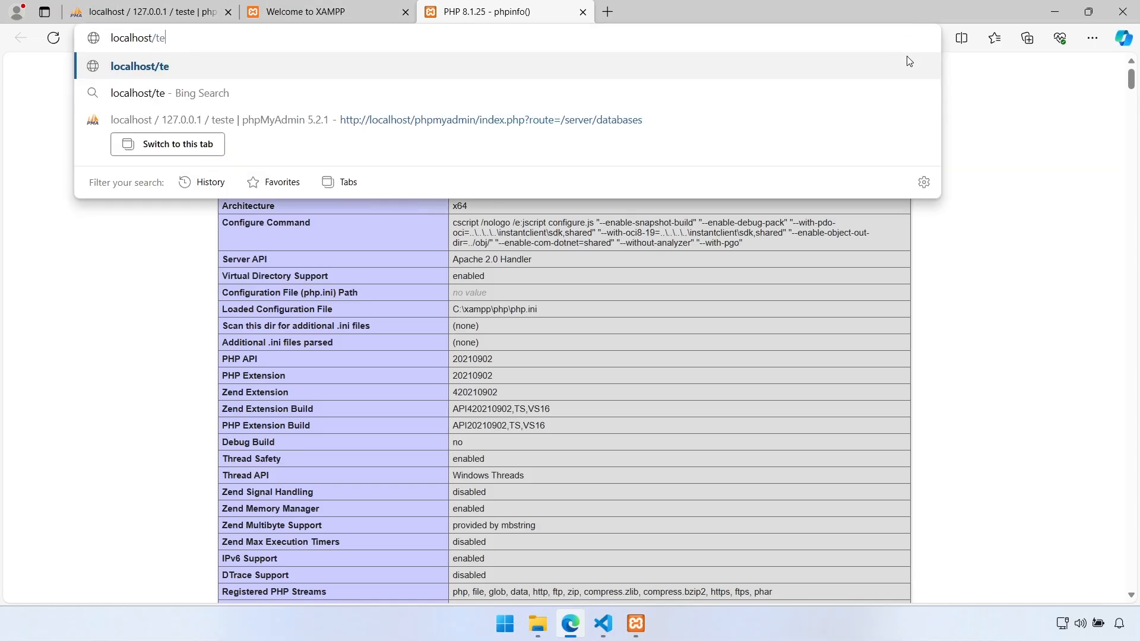
text(ph)
key(Return)
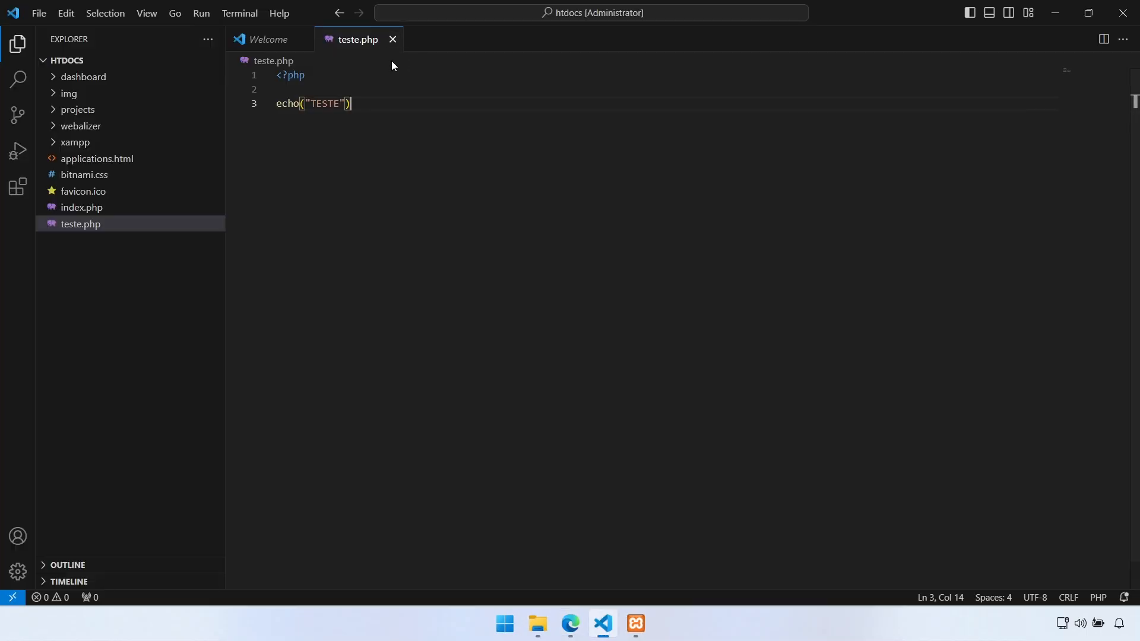
key(alt+Tab)
key(ctrl+a)
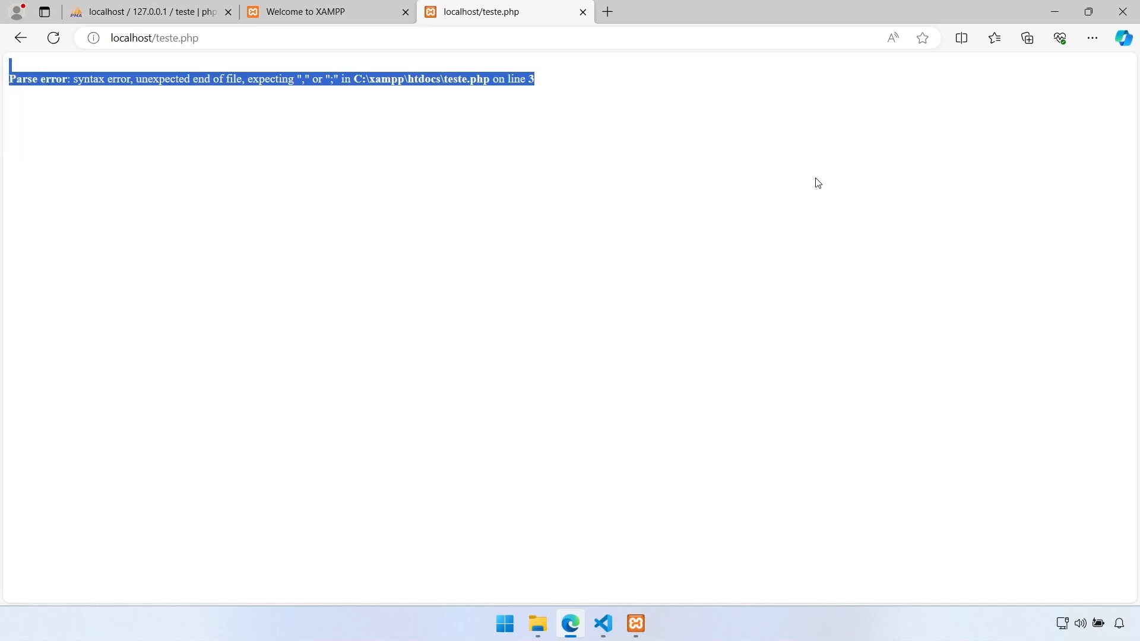
Step: Add the missing semicolon after echo("TESTE") in teste.php in Visual Studio Code, save it, and reload localhost/teste.php in Edge
key(alt+Tab)
text(;)
key(ctrl+s)
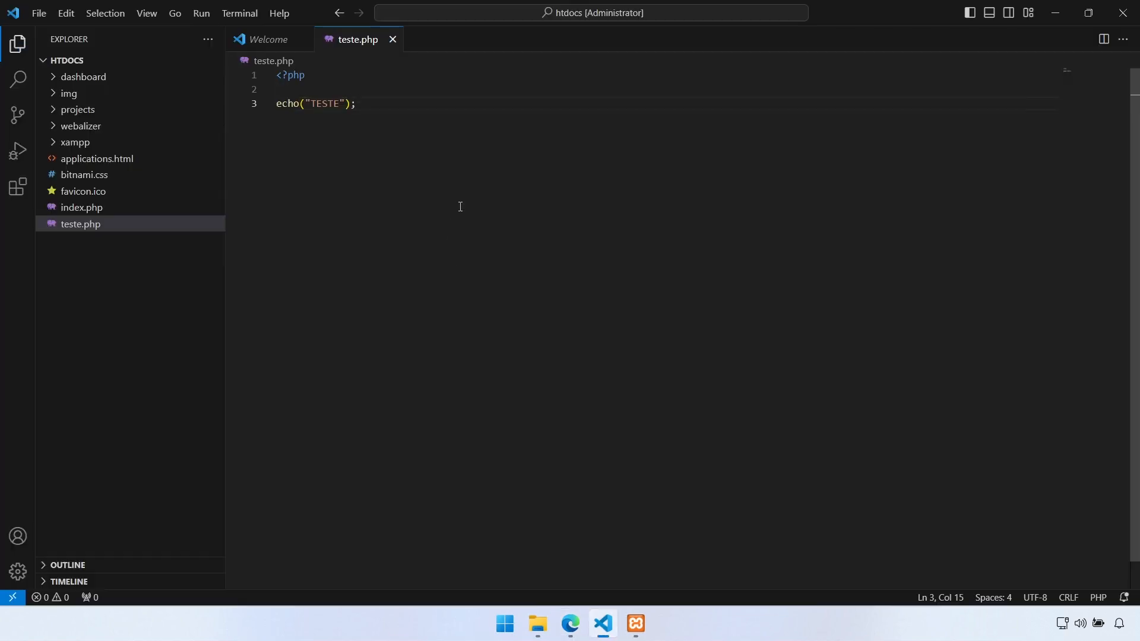
key(alt+Tab)
click(53, 37)
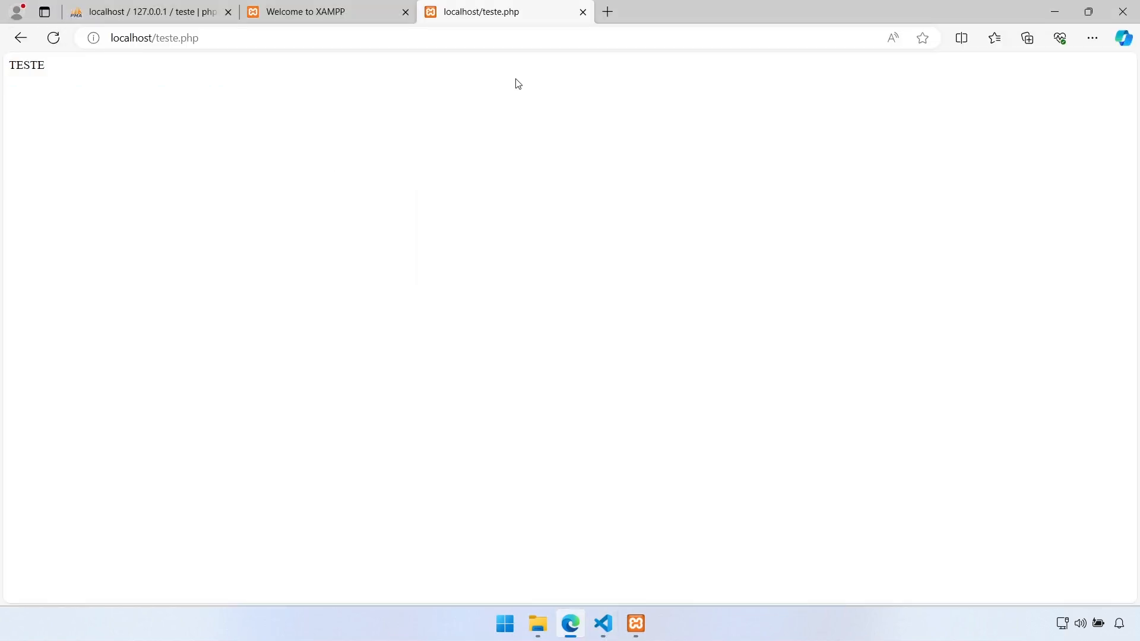
key(ctrl+a)
click(416, 151)
Step: Switch to File Explorer and move the teste PHP file from htdocs into the projects\phpteste folder
click(538, 623)
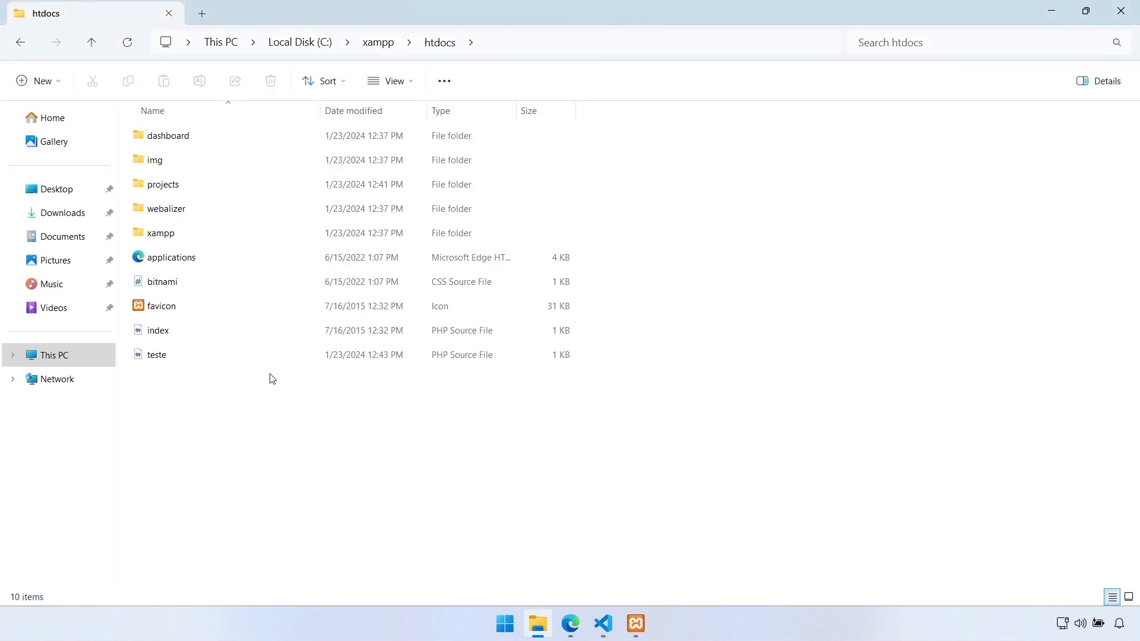
double_click(190, 183)
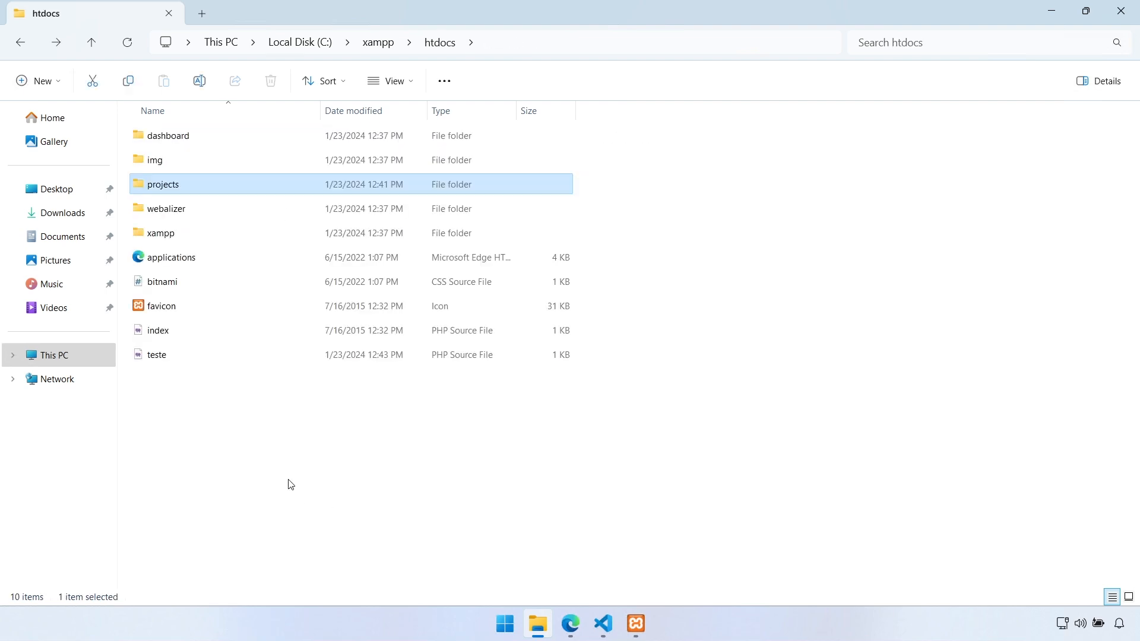
key(alt+Right)
key(alt+Right)
key(alt+Left)
key(alt+Left)
click(162, 355)
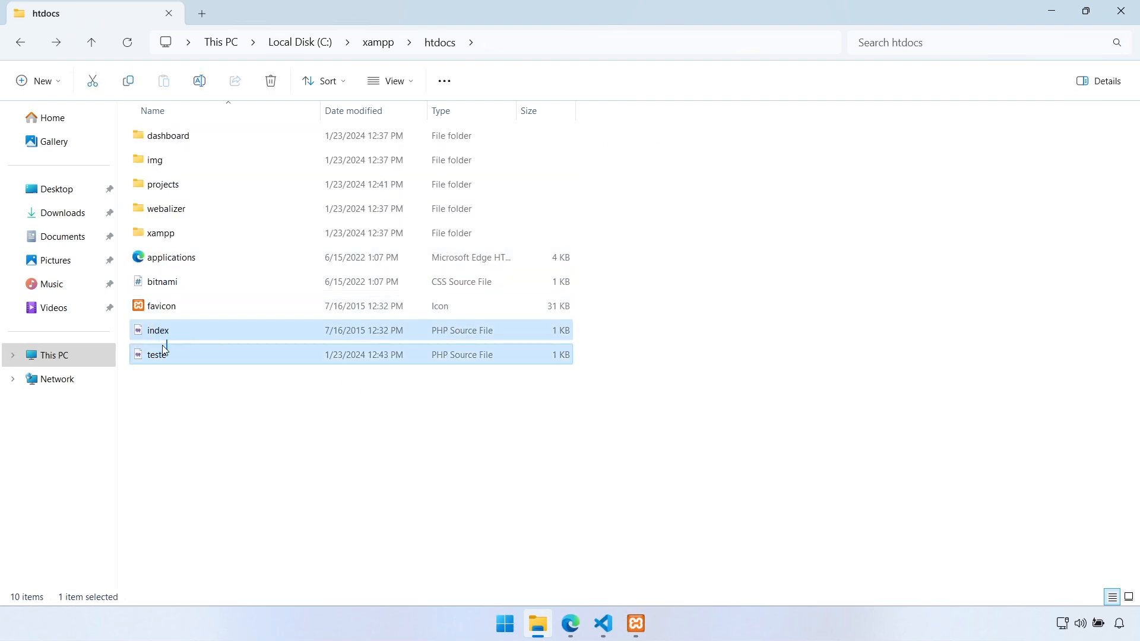
drag(155, 361, 271, 314)
click(182, 185)
double_click(183, 186)
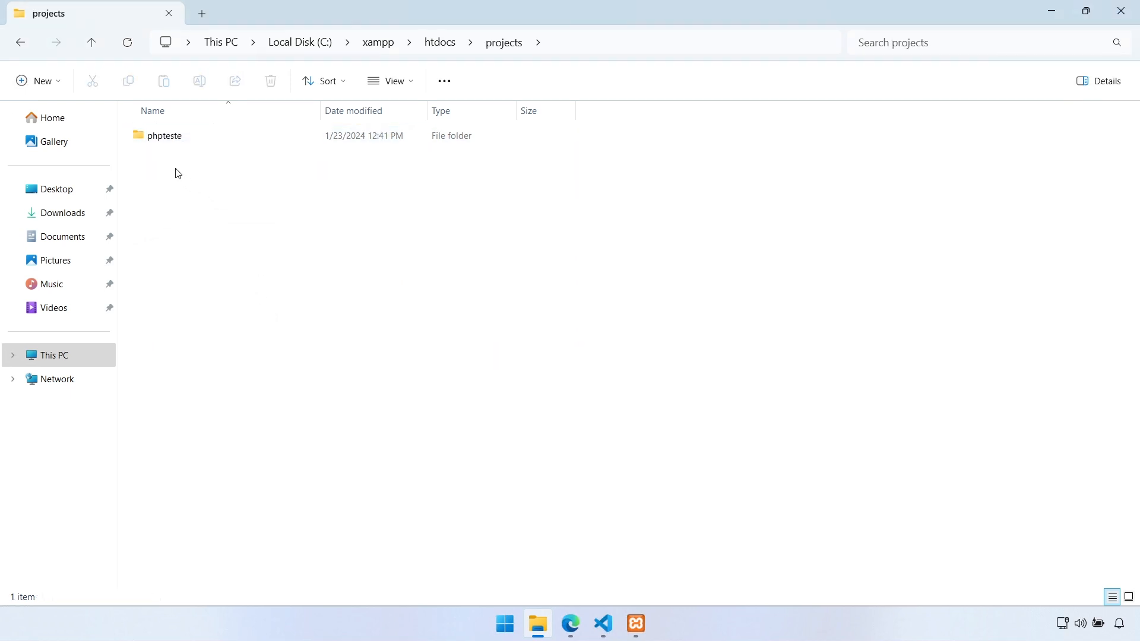
Step: Reload localhost/teste.php in Edge to test the old address, and return to the htdocs folder in File Explorer
key(alt+Tab)
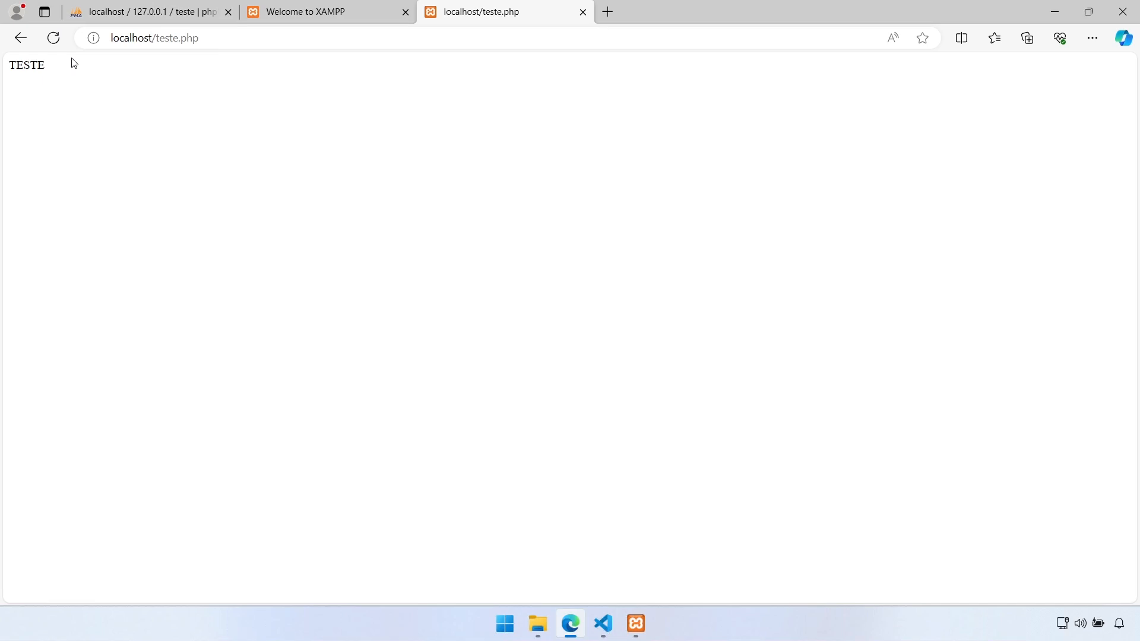
click(55, 38)
click(267, 37)
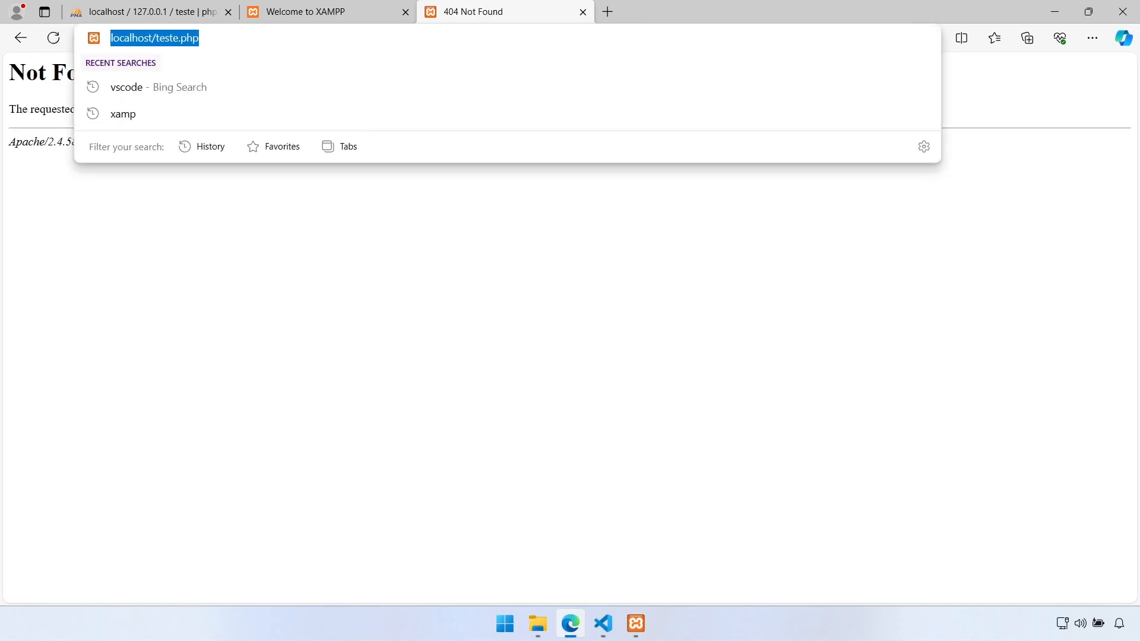
click(313, 357)
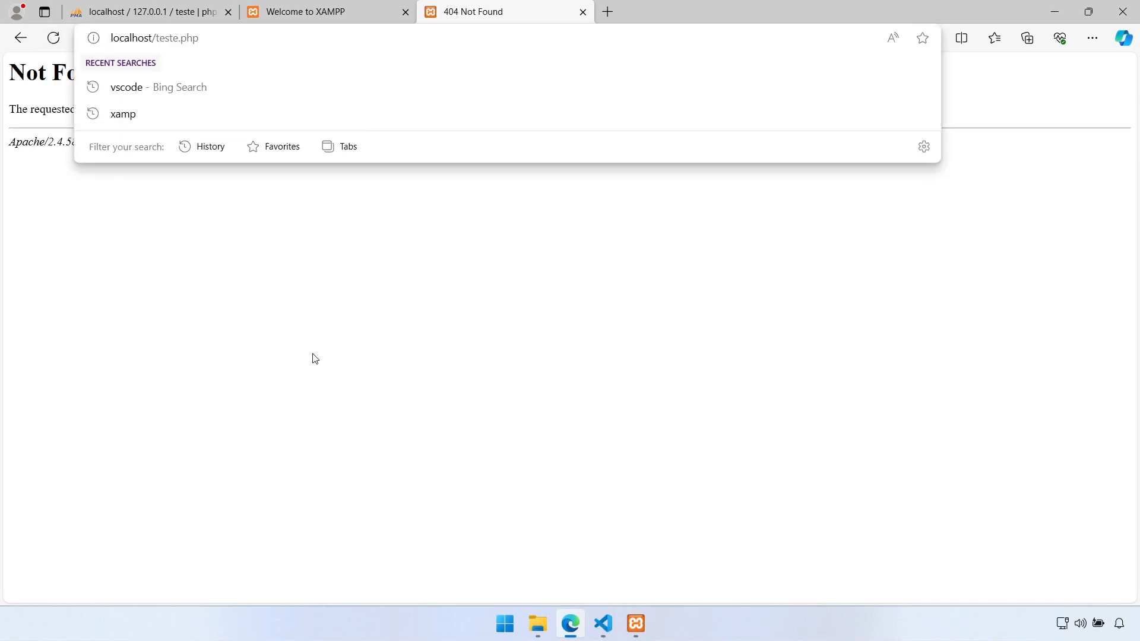
click(550, 626)
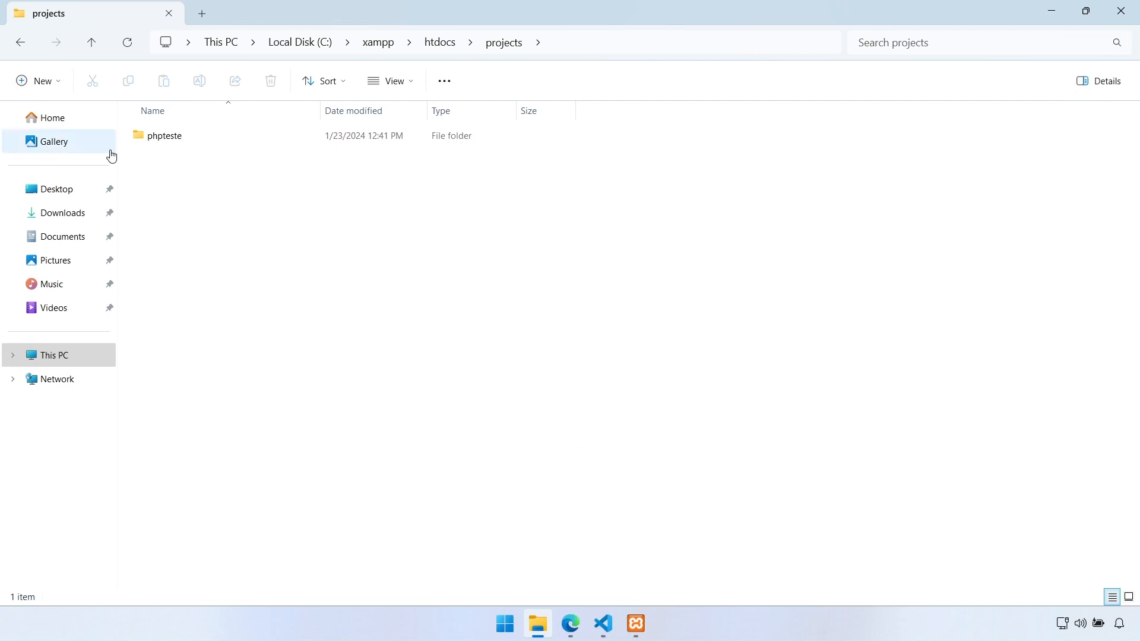
click(454, 44)
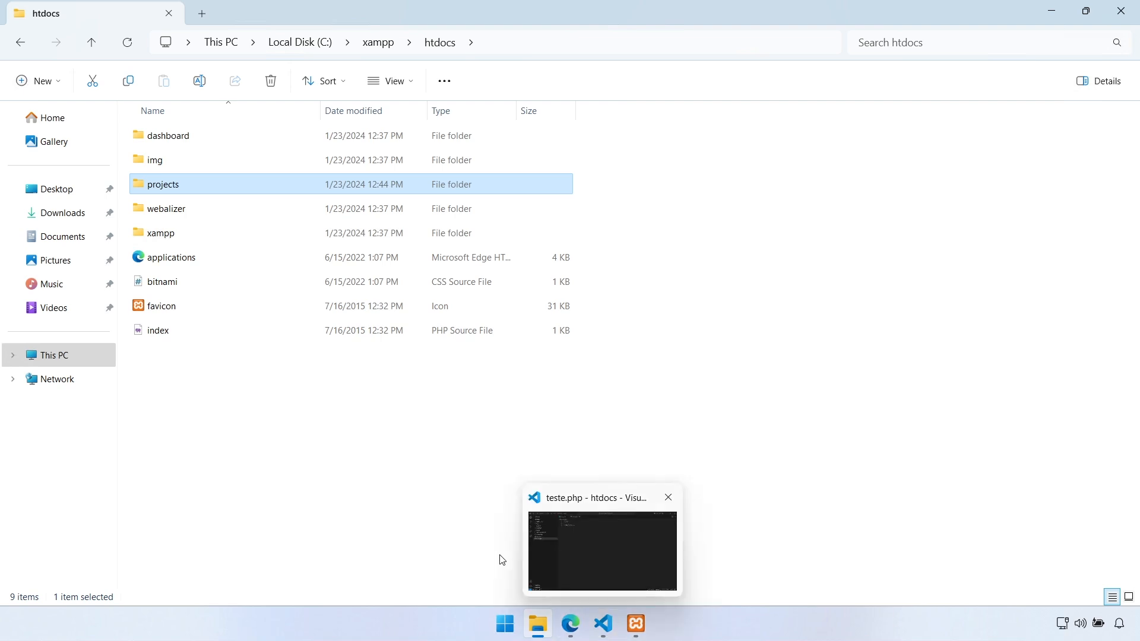
Step: Switch to Visual Studio Code, close the outdated teste.php editor, and expand the projects\phpteste folder
click(613, 638)
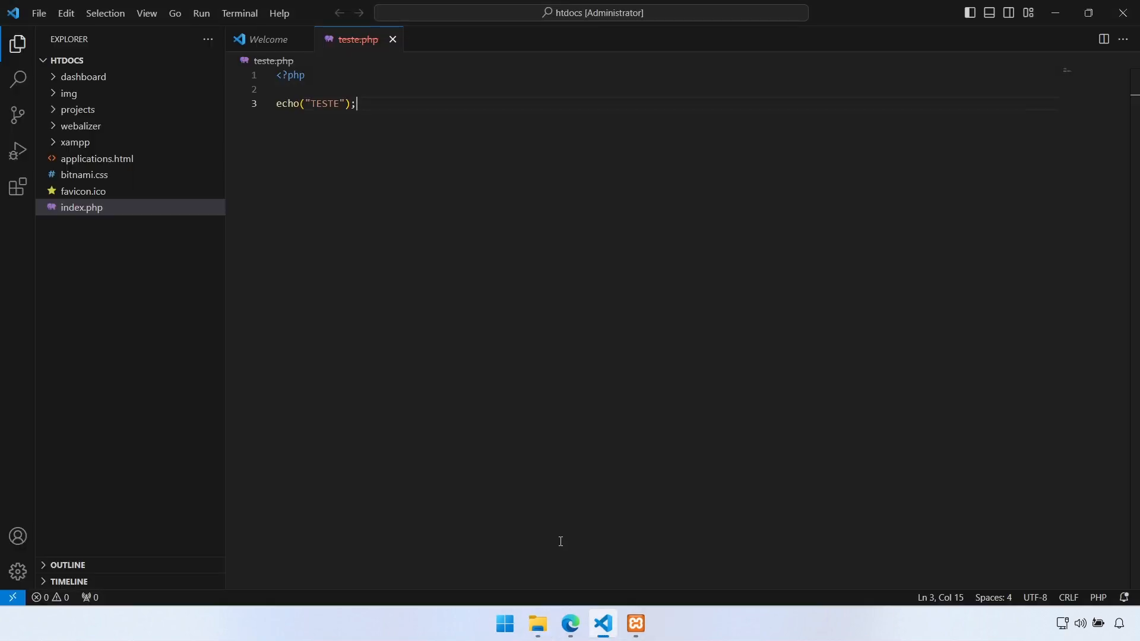
click(392, 39)
click(58, 111)
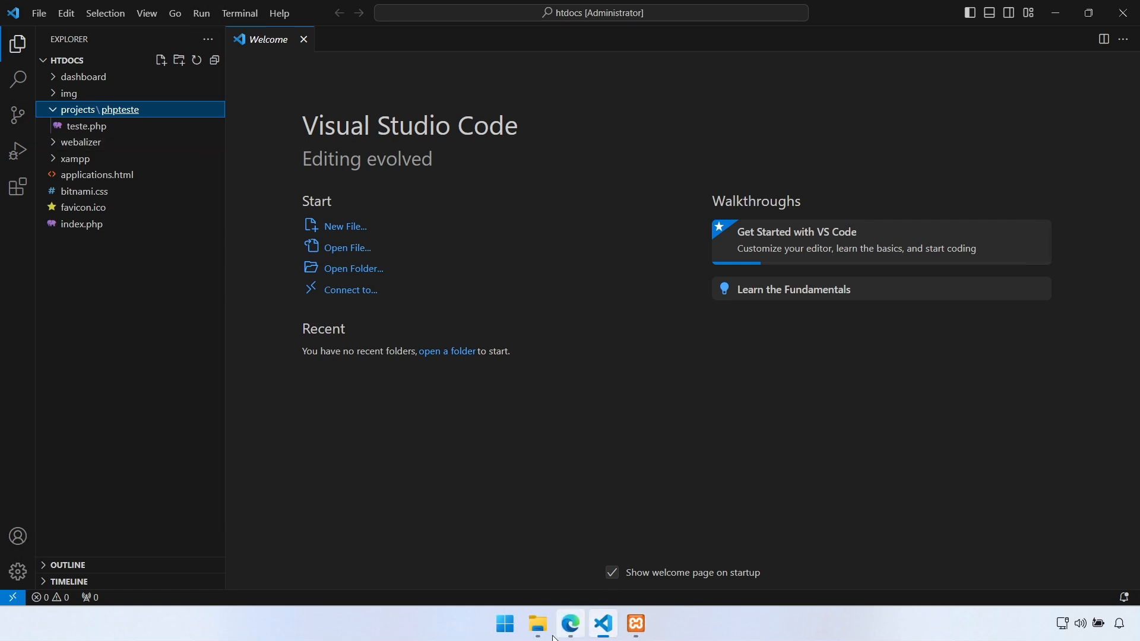
Step: Open the projects\phpteste folder in File Explorer and copy the projects\phpteste part of its path
click(538, 623)
double_click(178, 189)
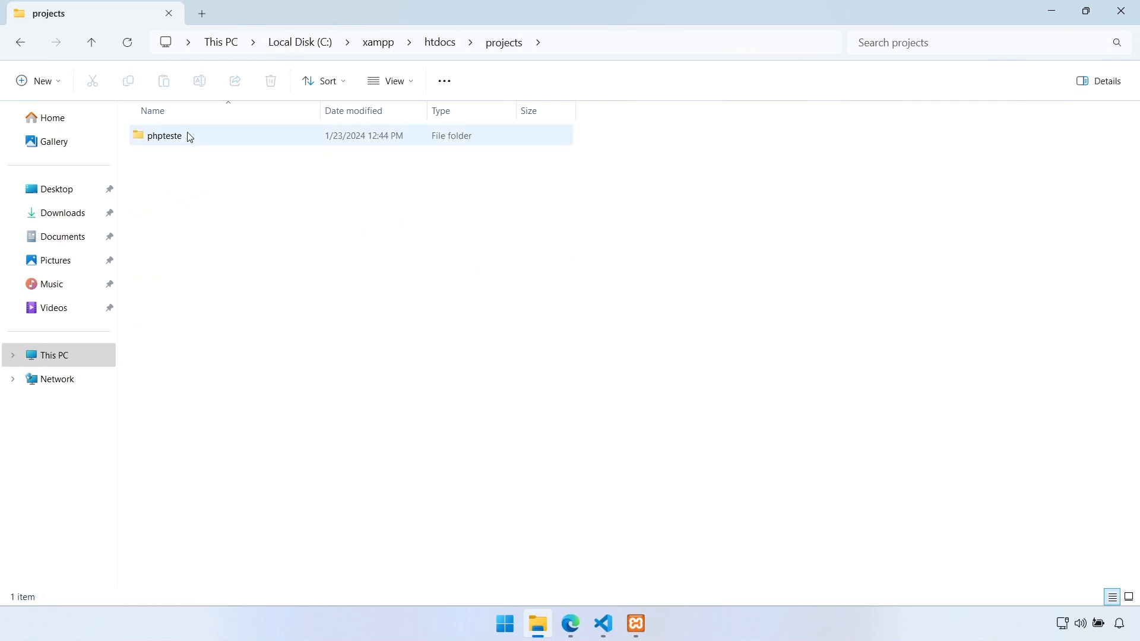
double_click(185, 135)
click(651, 38)
click(376, 37)
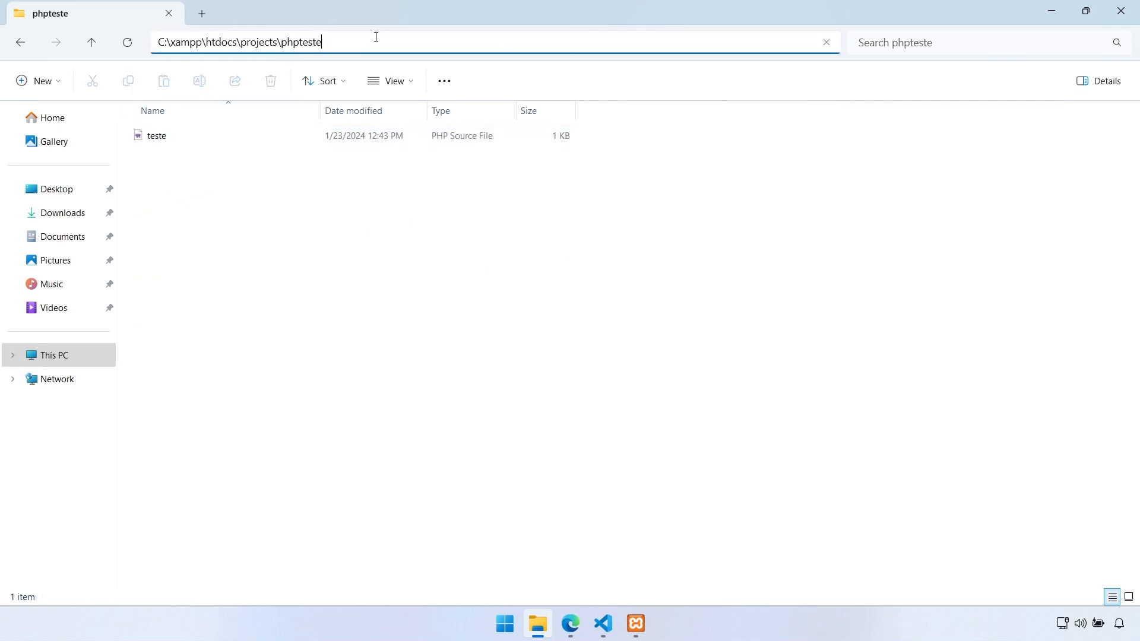
drag(215, 38, 242, 38)
key(ctrl+c)
Step: Switch to Edge and insert the copied projects\phpteste path plus a slash before teste.php in the localhost address
key(alt+Tab)
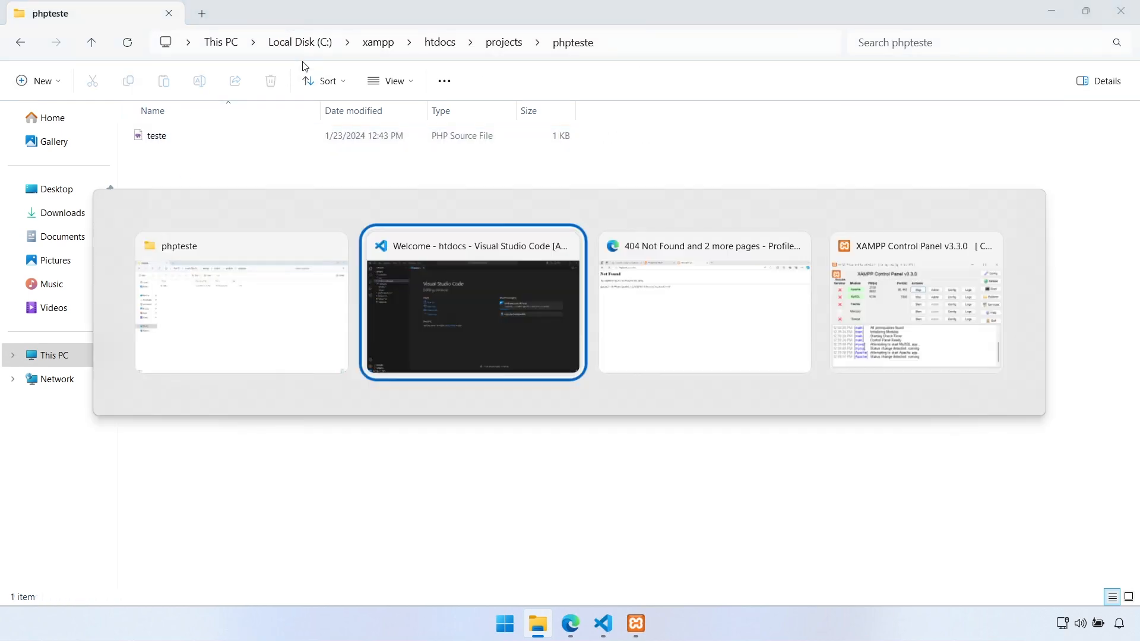
click(646, 314)
click(240, 39)
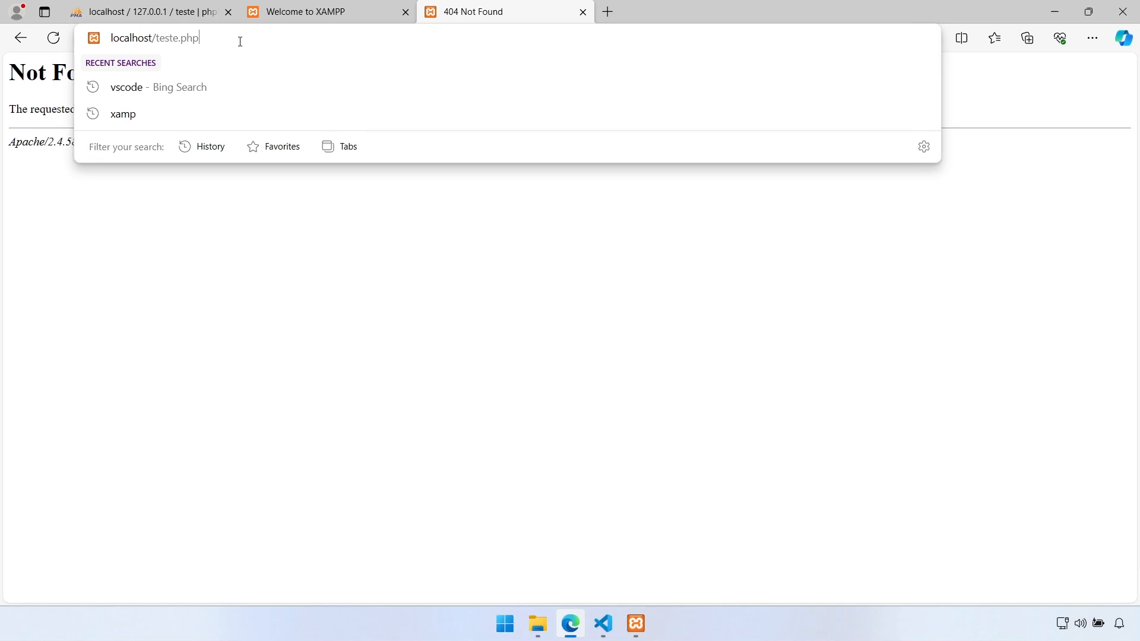
double_click(159, 40)
key(ctrl+v)
key(ctrl+z)
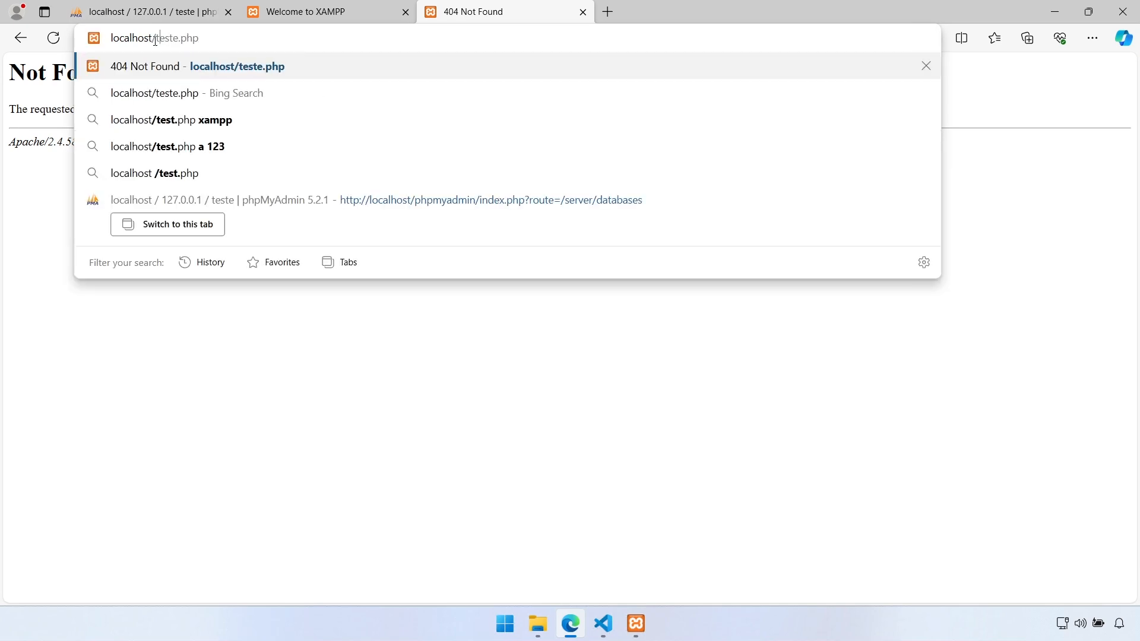
double_click(154, 40)
triple_click(155, 40)
key(ctrl+Left)
key(ctrl+Left)
key(ctrl+v)
text(/)
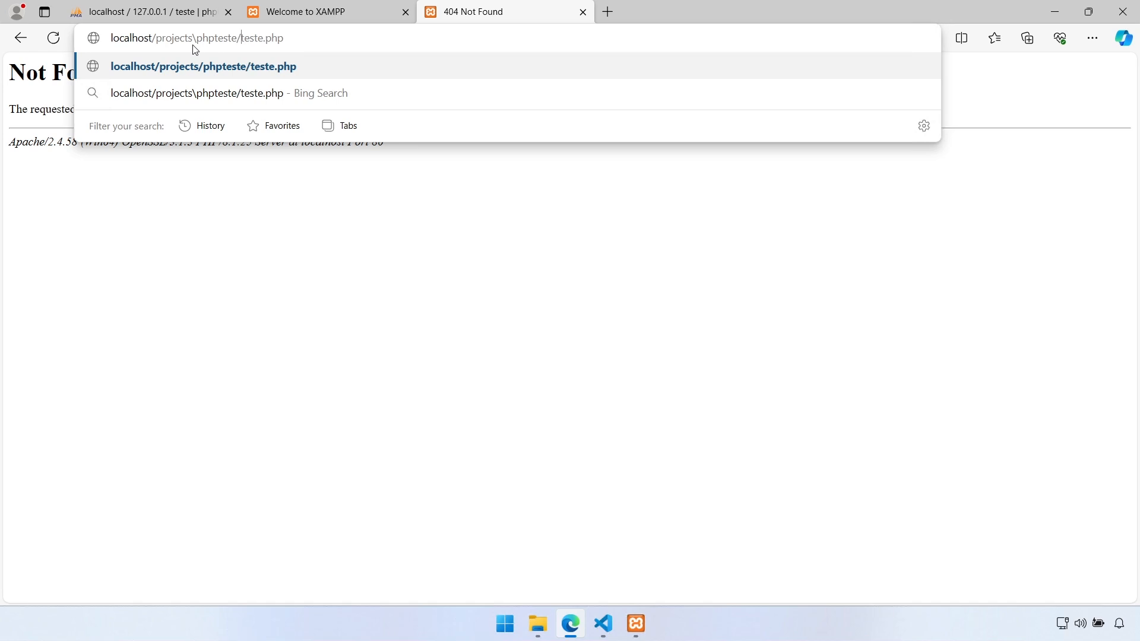
Step: Replace the backslash in the address with a forward slash to form localhost/projects/phpteste/teste.php, and select the whole address
key(BackSpace)
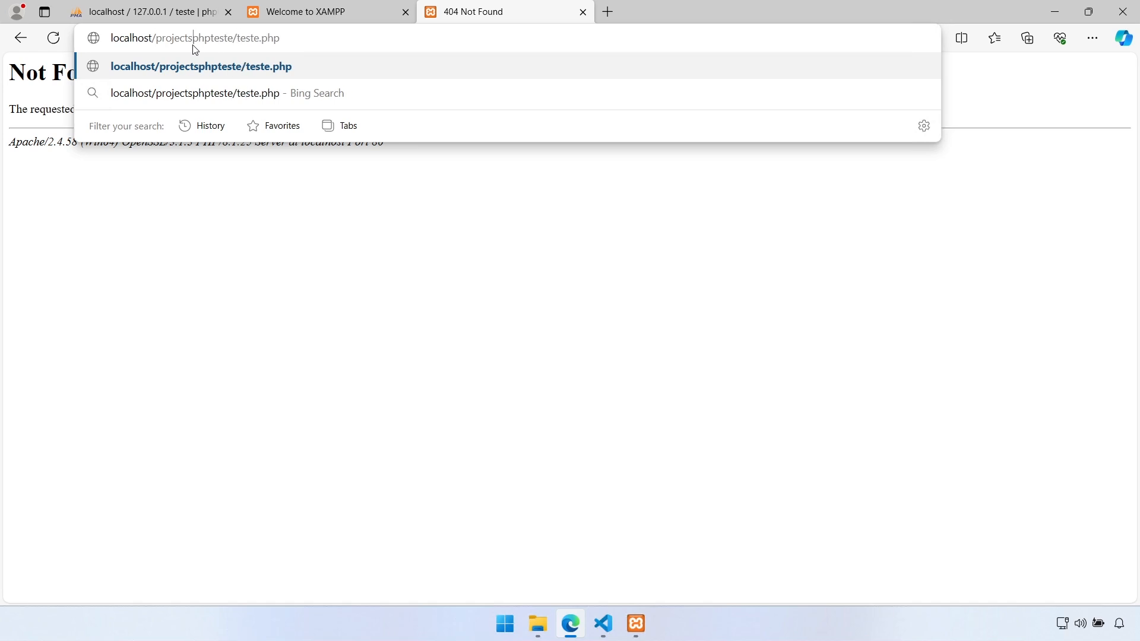
text(/)
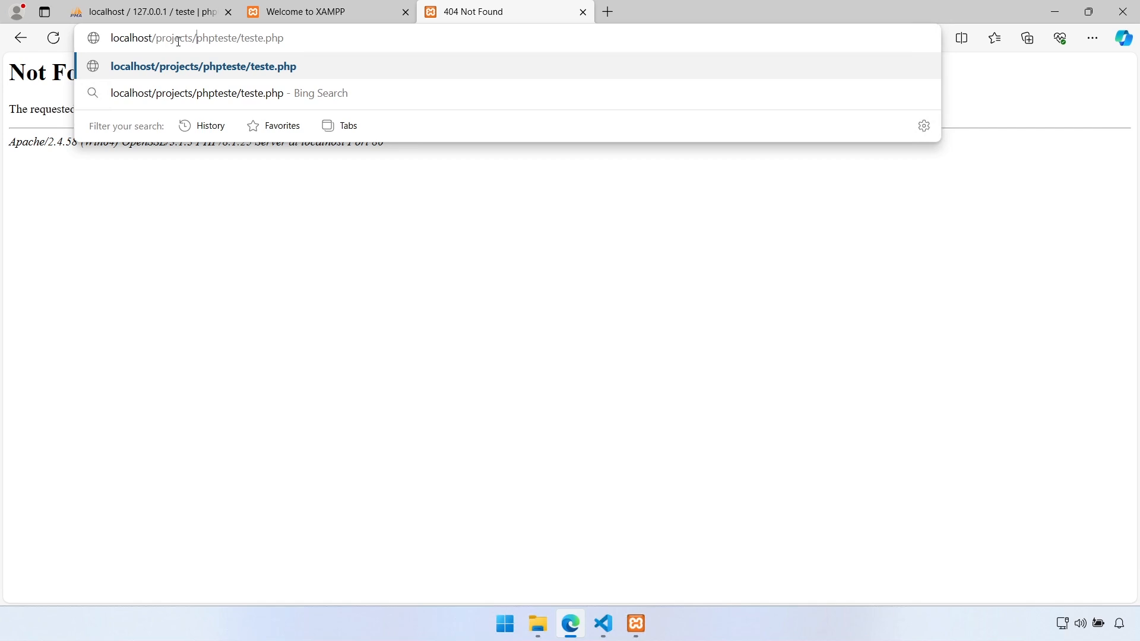
double_click(176, 39)
double_click(229, 38)
double_click(251, 38)
key(ctrl+a)
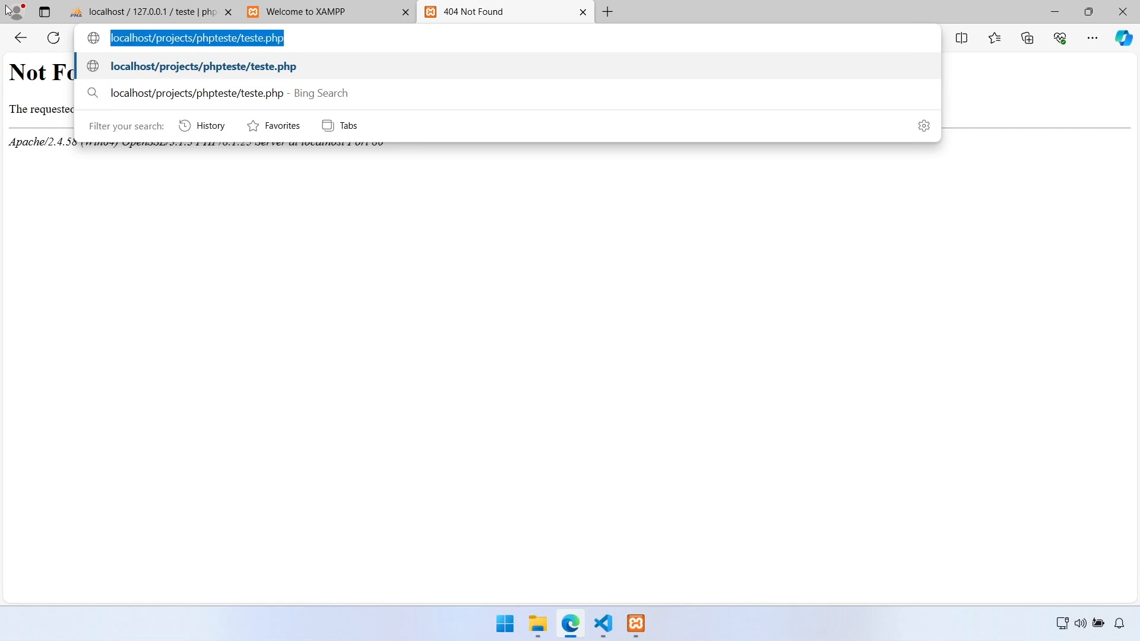